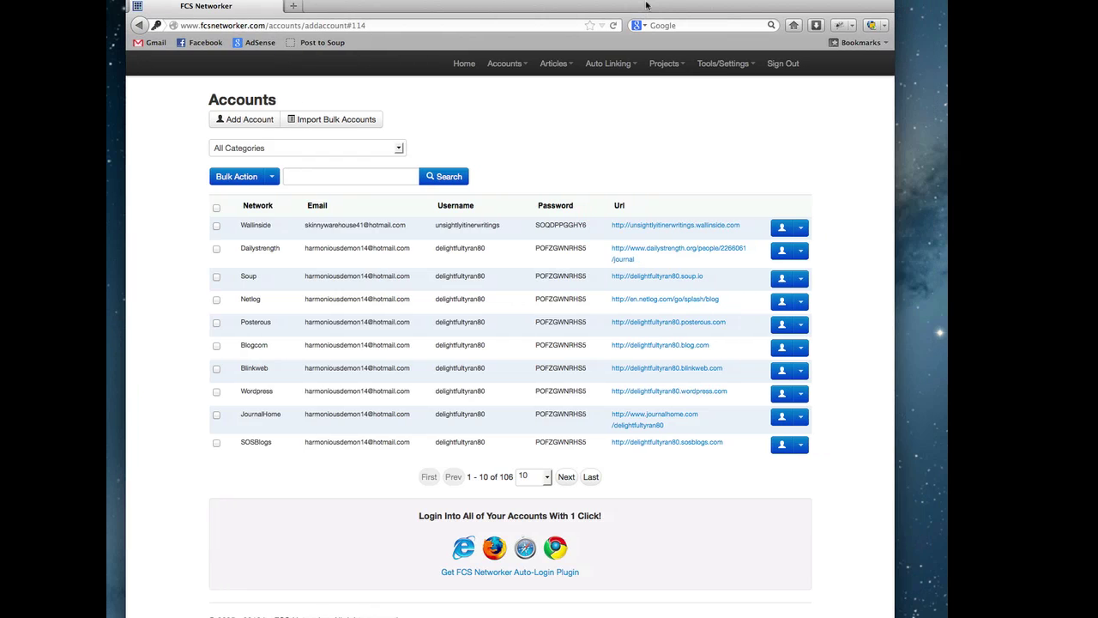
- Log into Wallinside, Netlog and Posterous from their row actions, closing each opened tab
left_click_drag(646, 6, 661, 2)
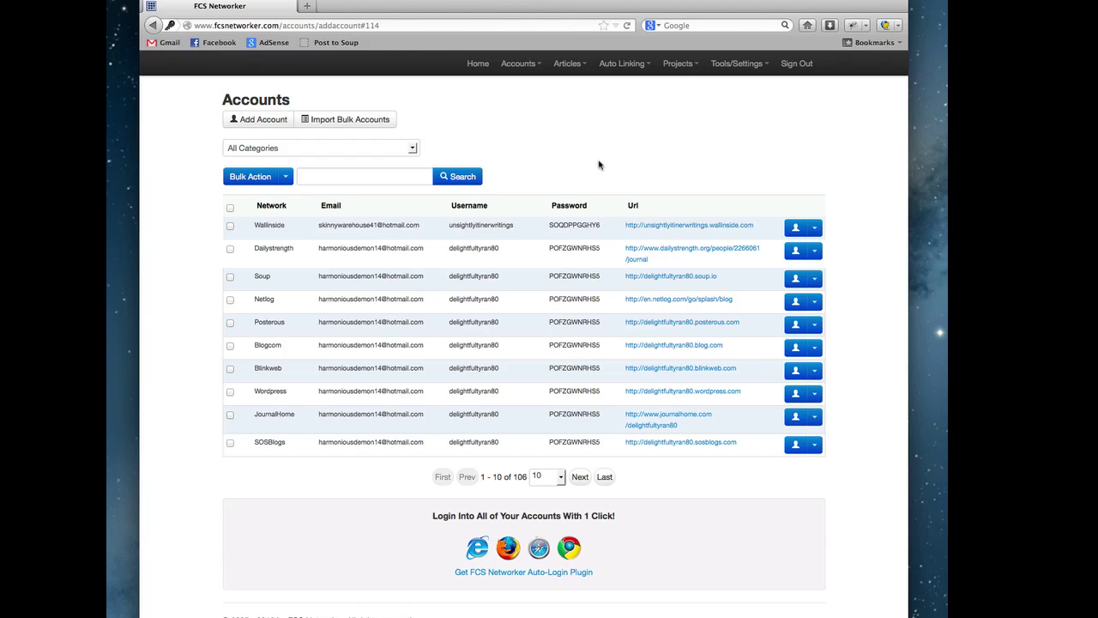
left_click(814, 230)
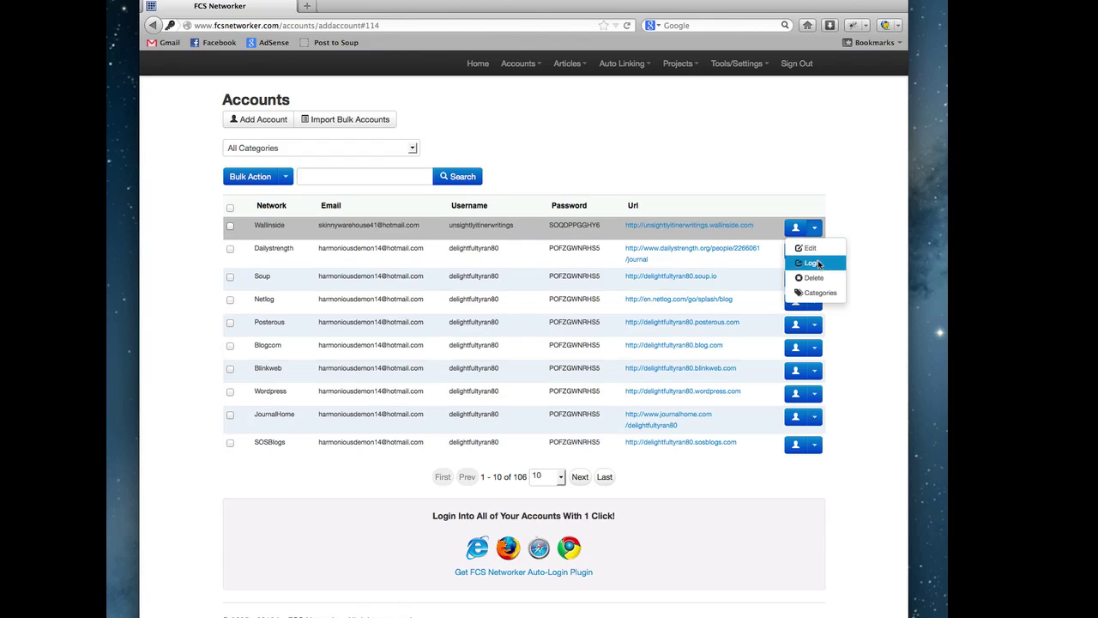
left_click(812, 262)
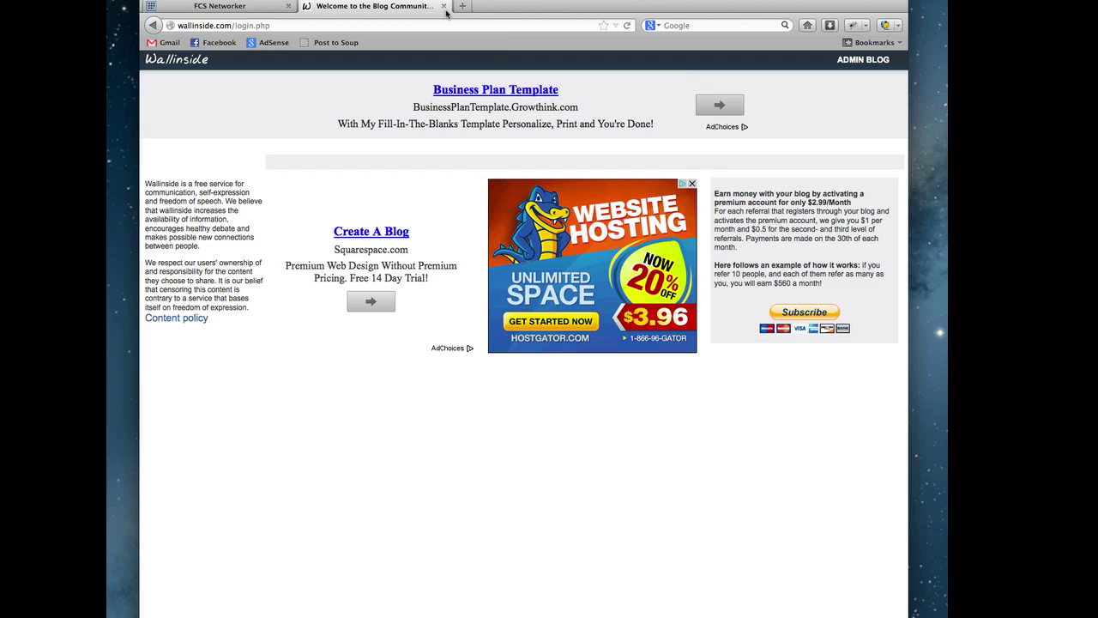
left_click(444, 6)
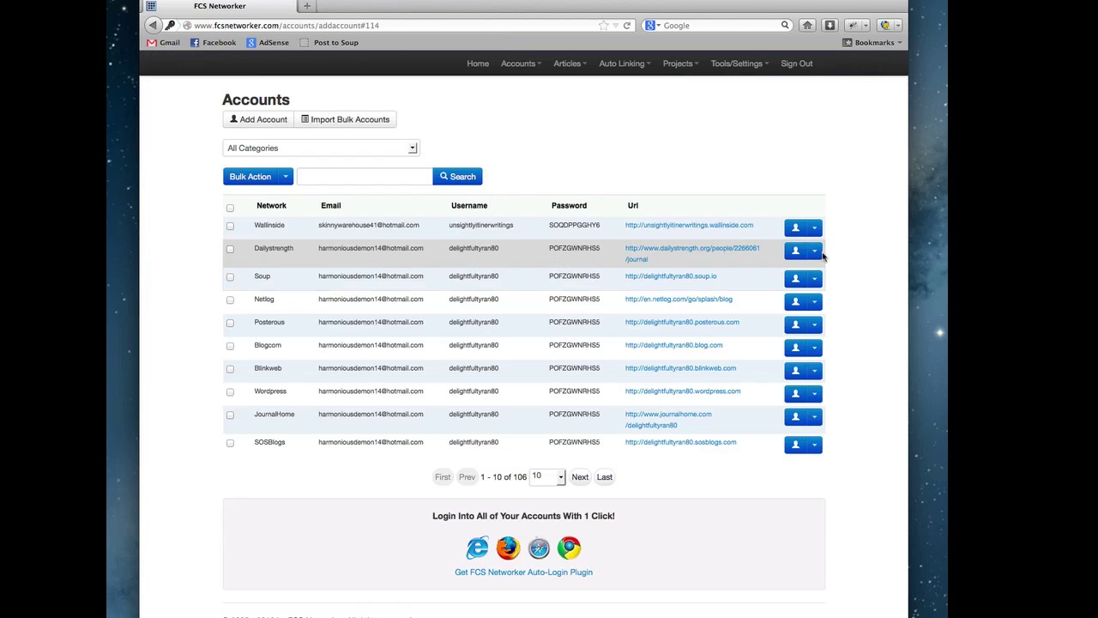
left_click(815, 251)
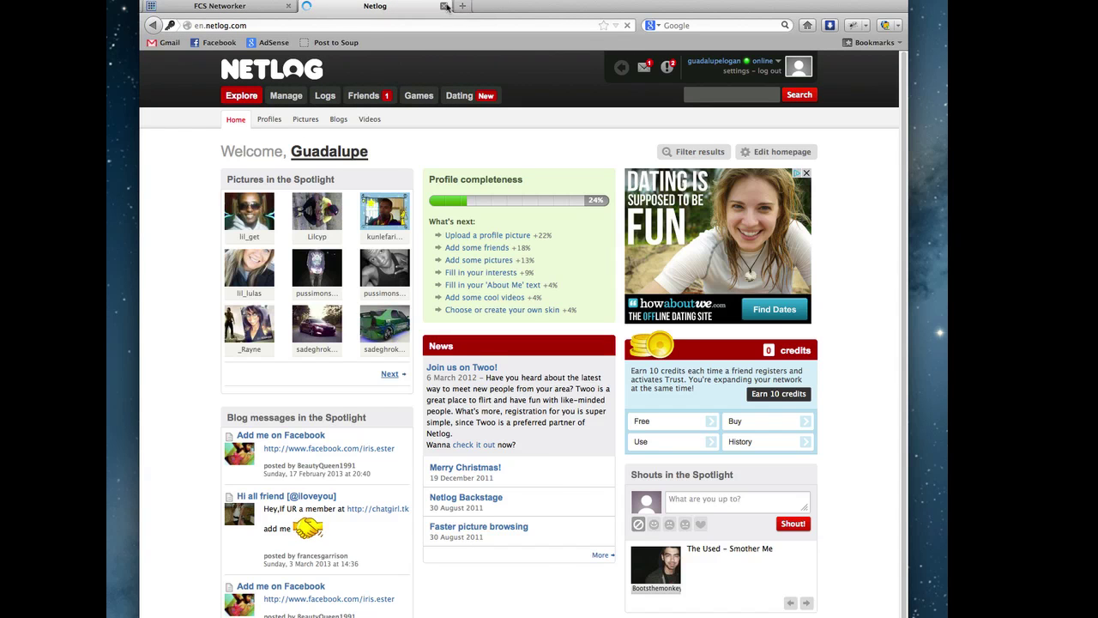
left_click(444, 6)
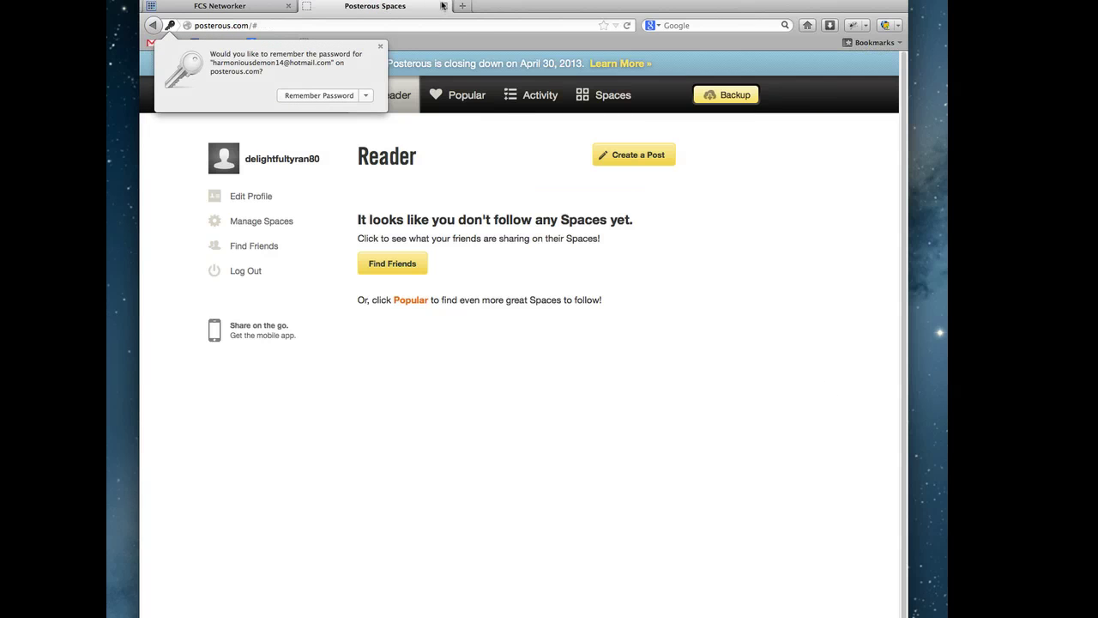
left_click(443, 6)
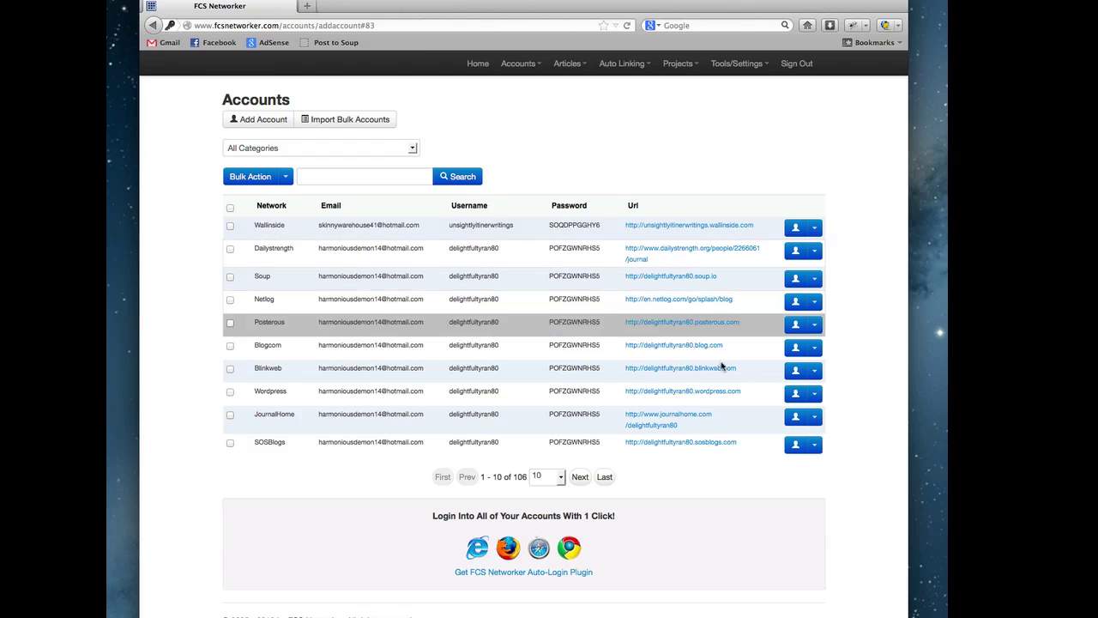
- Log into the Wordpress account and decline saving its password
left_click(815, 394)
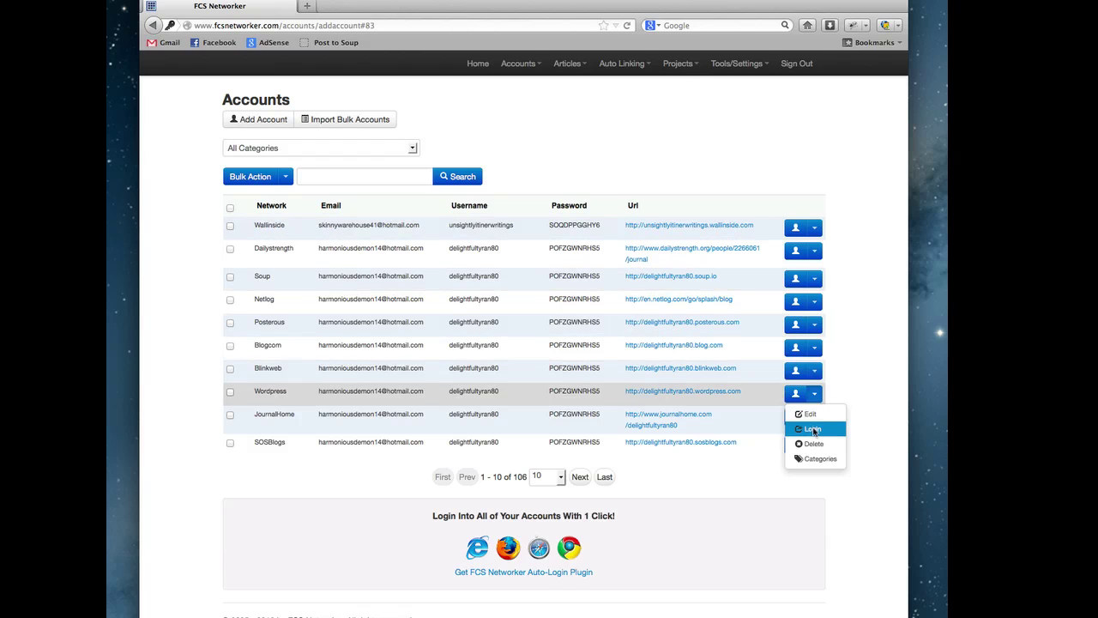
left_click(813, 430)
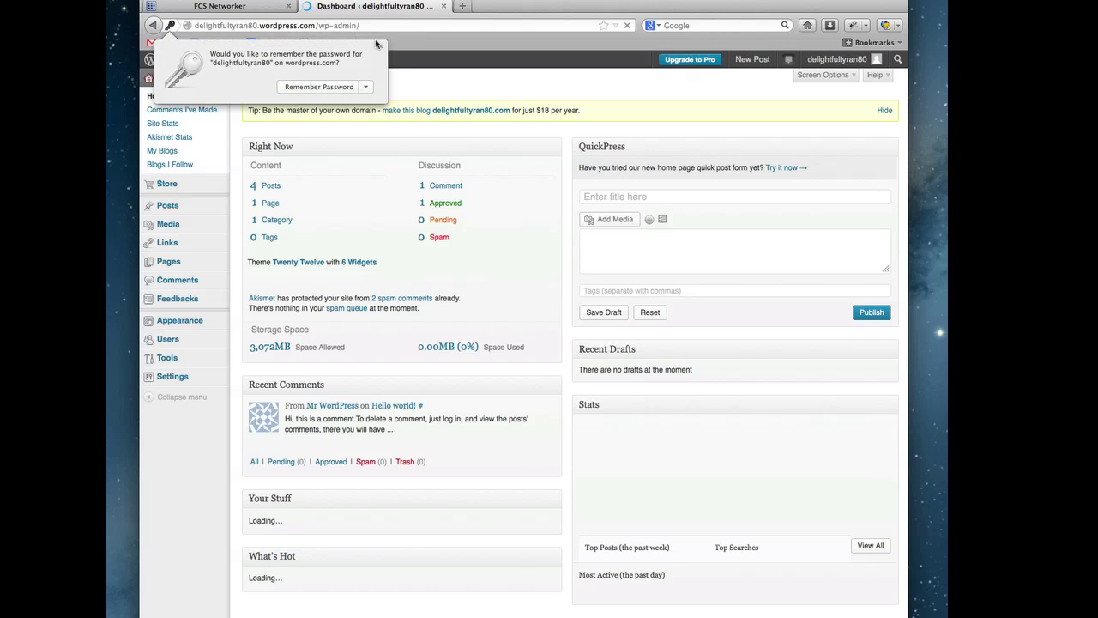
left_click(382, 49)
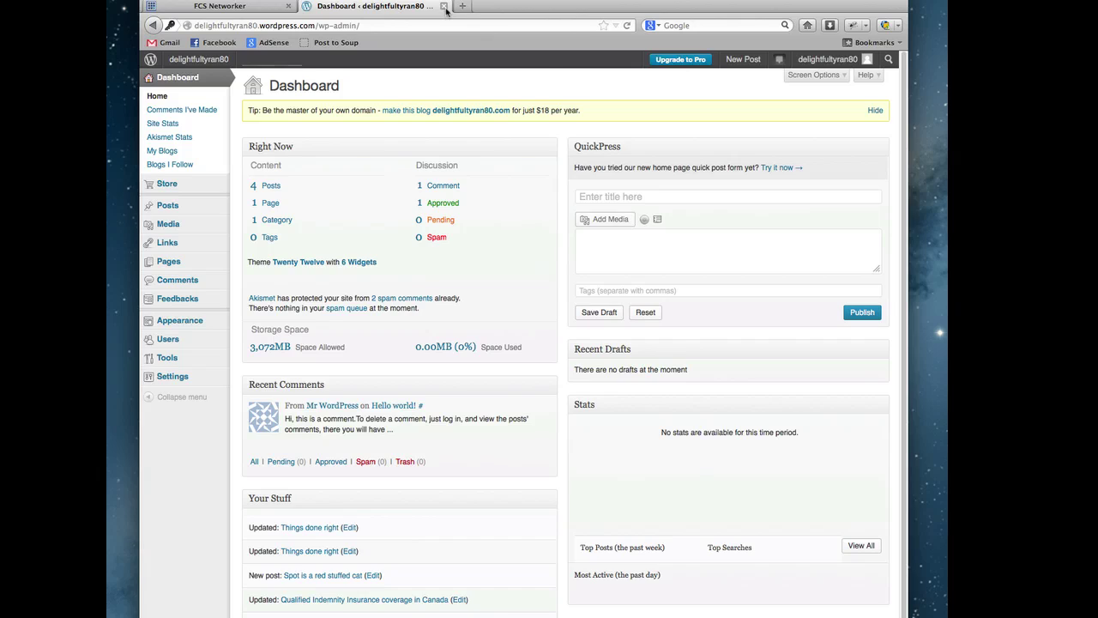
- Close the WordPress Dashboard tab to return to the 106-account list
left_click(444, 7)
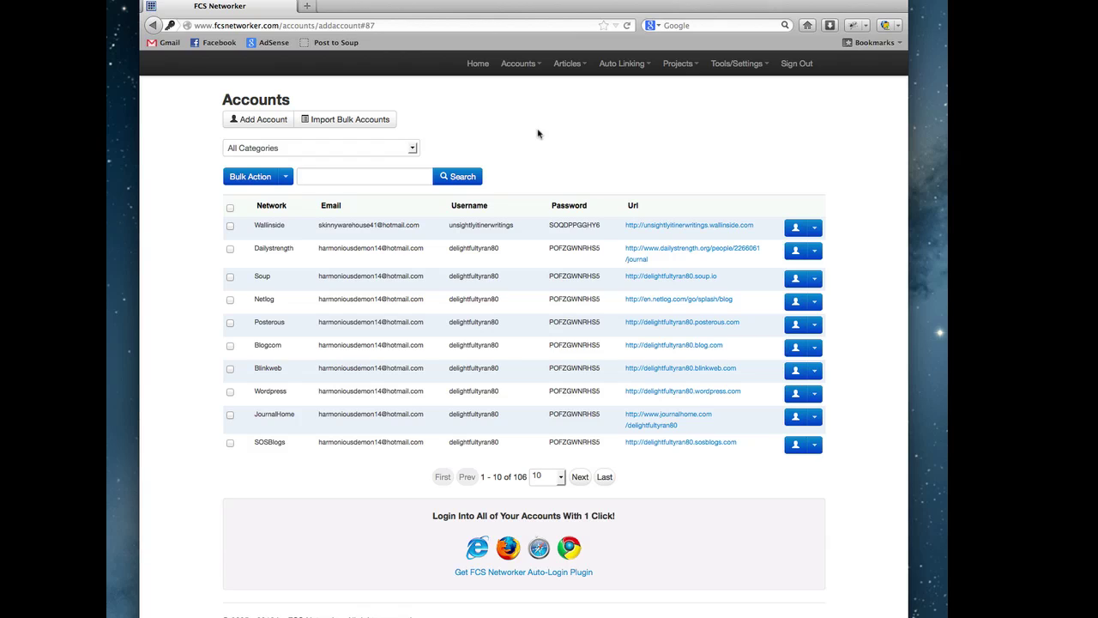
left_click(269, 122)
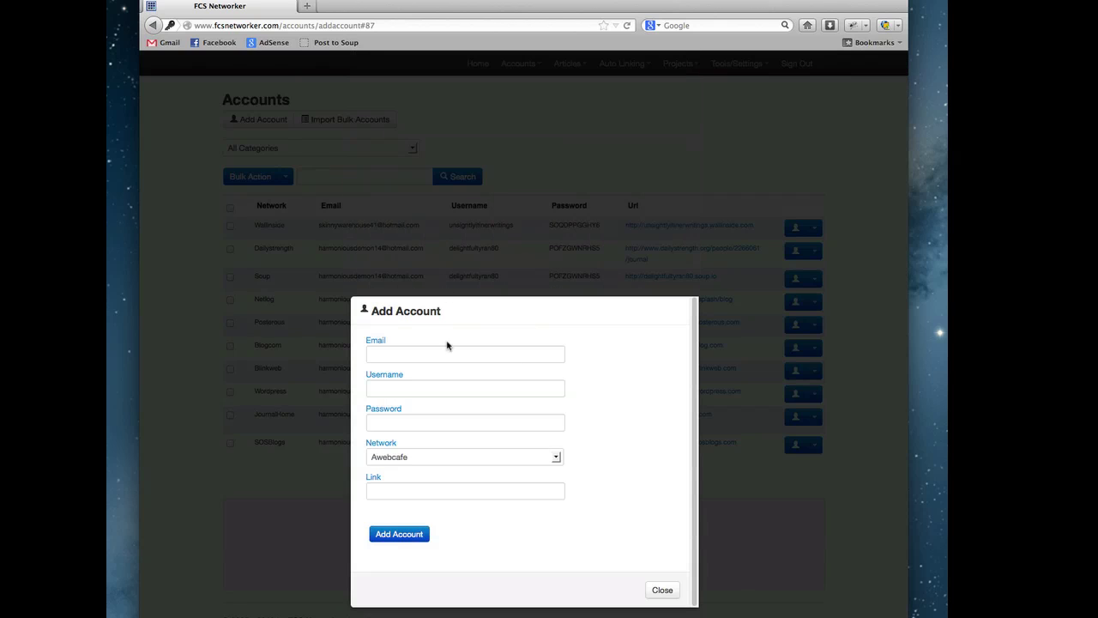
left_click(470, 462)
scroll(478, 507, "down", 10)
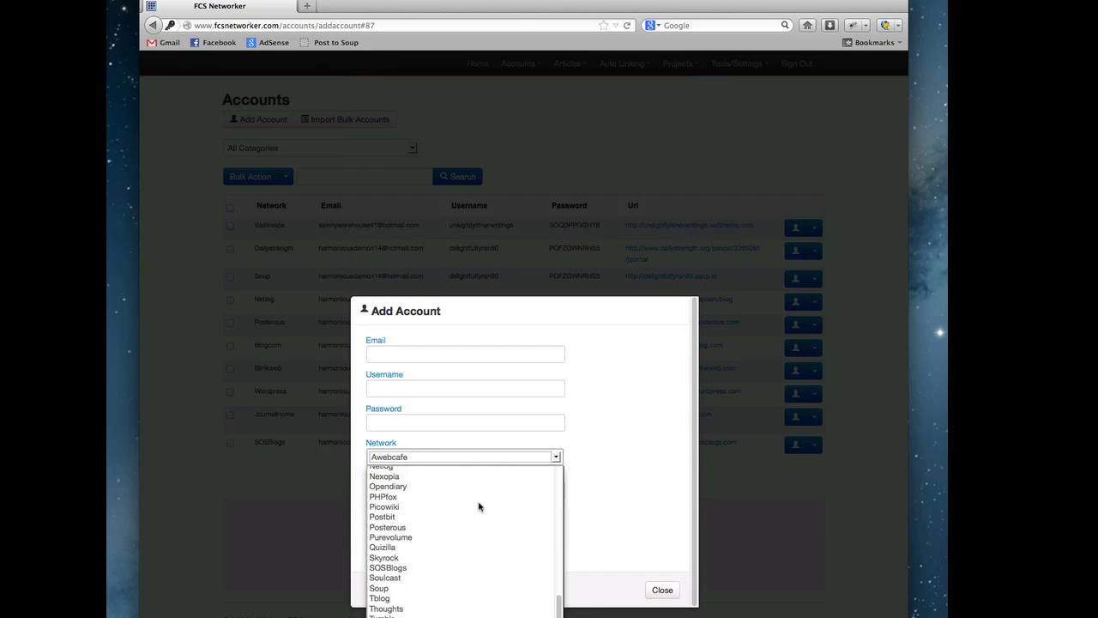
scroll(515, 489, "up", 10)
left_click(541, 466)
left_click(455, 362)
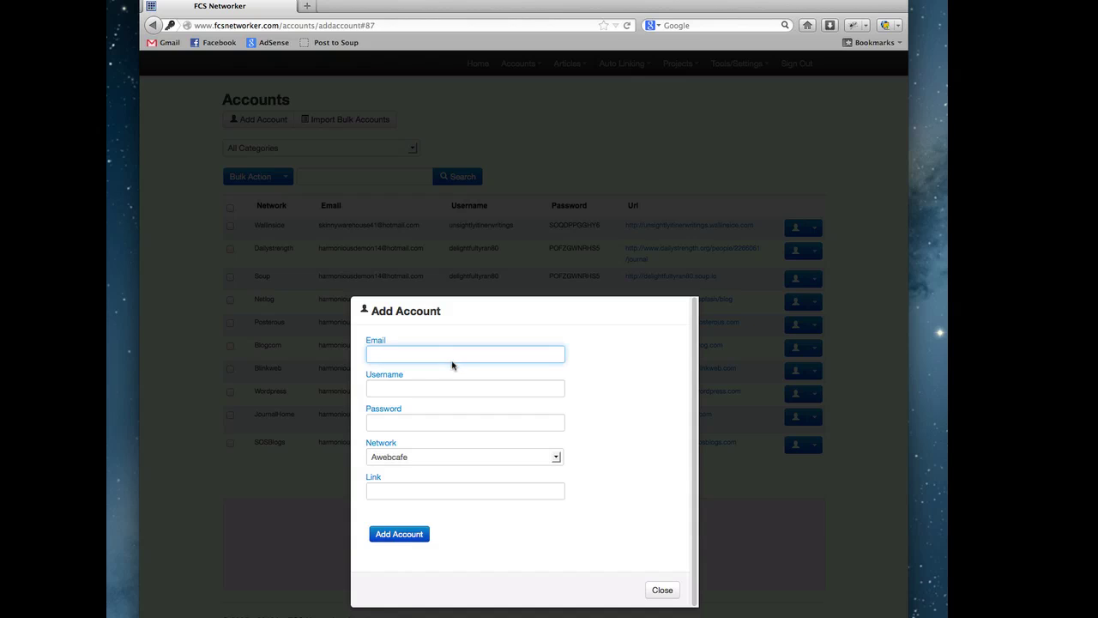
left_click(402, 393)
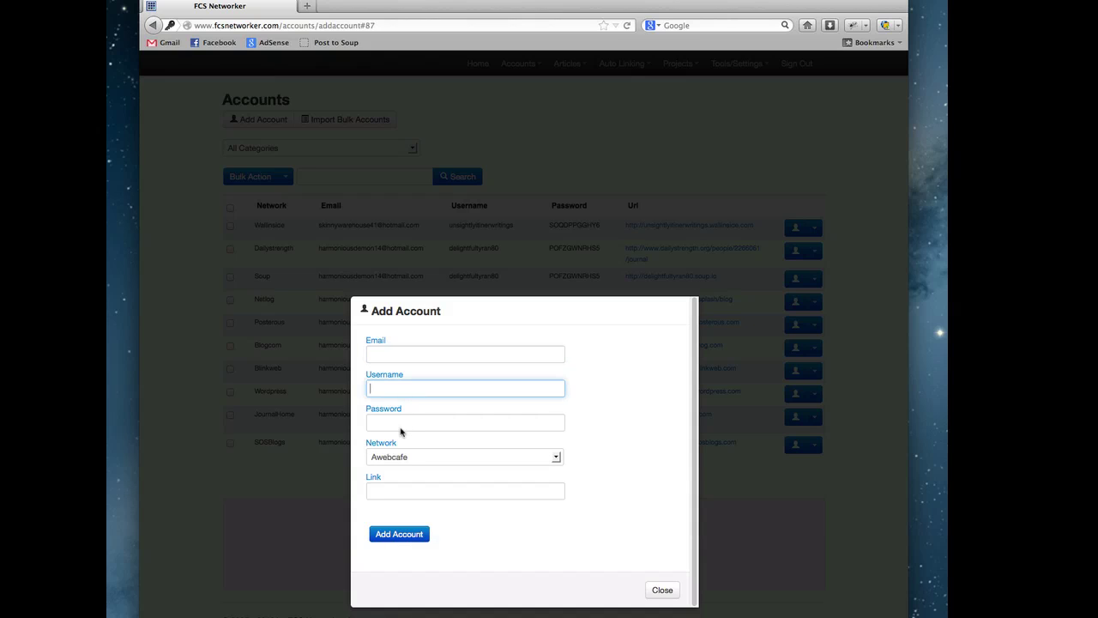
left_click(404, 432)
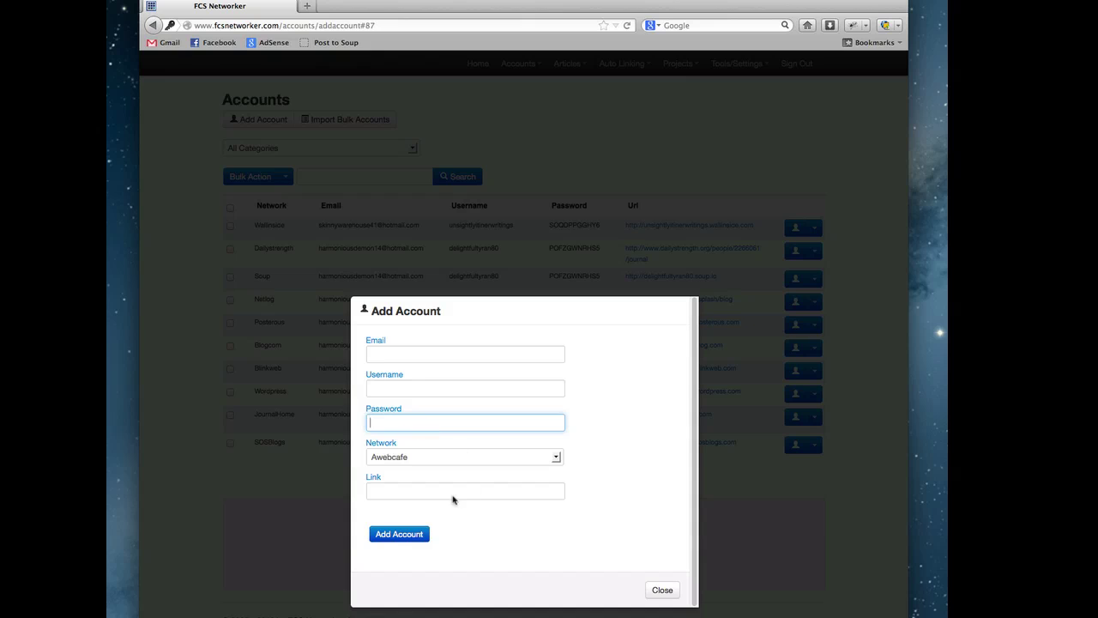
left_click(431, 498)
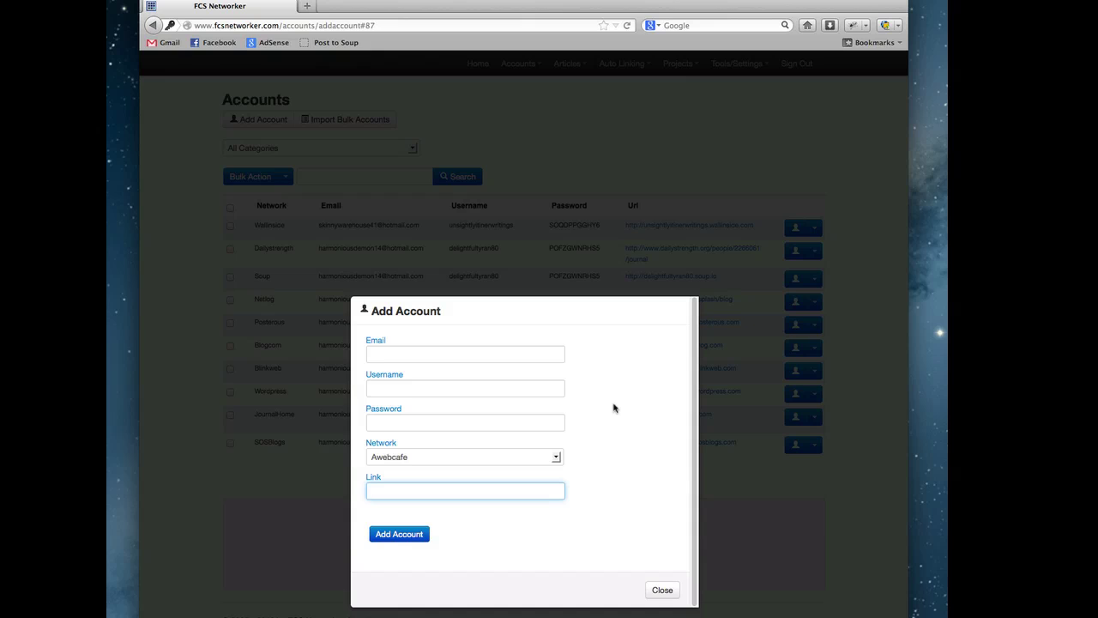
left_click(352, 478)
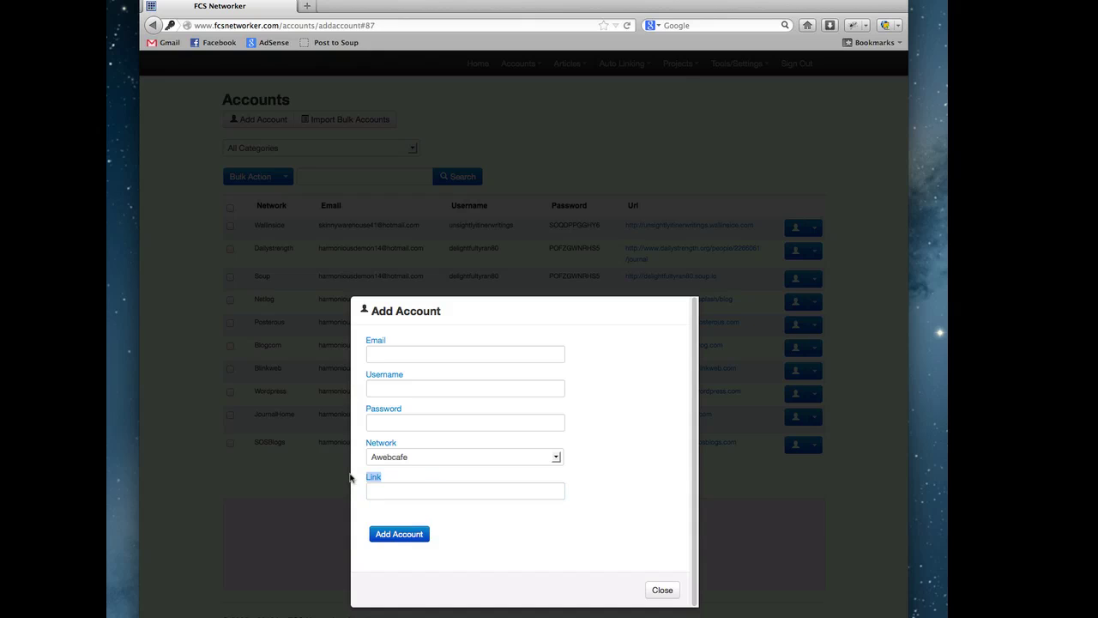
double_click(378, 478)
left_click(422, 487)
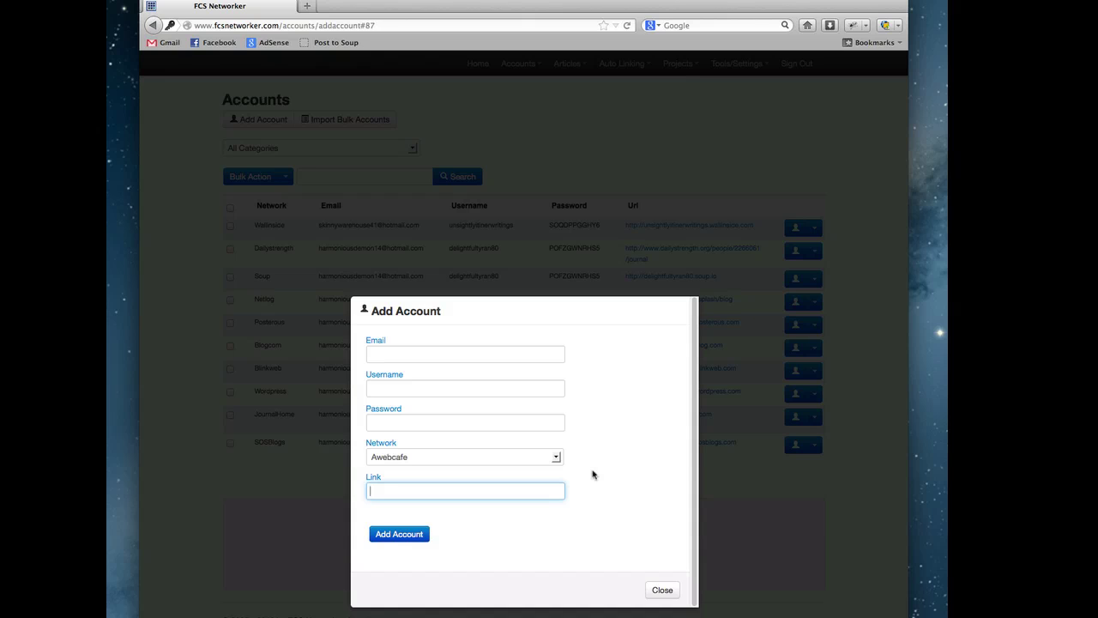
left_click(664, 591)
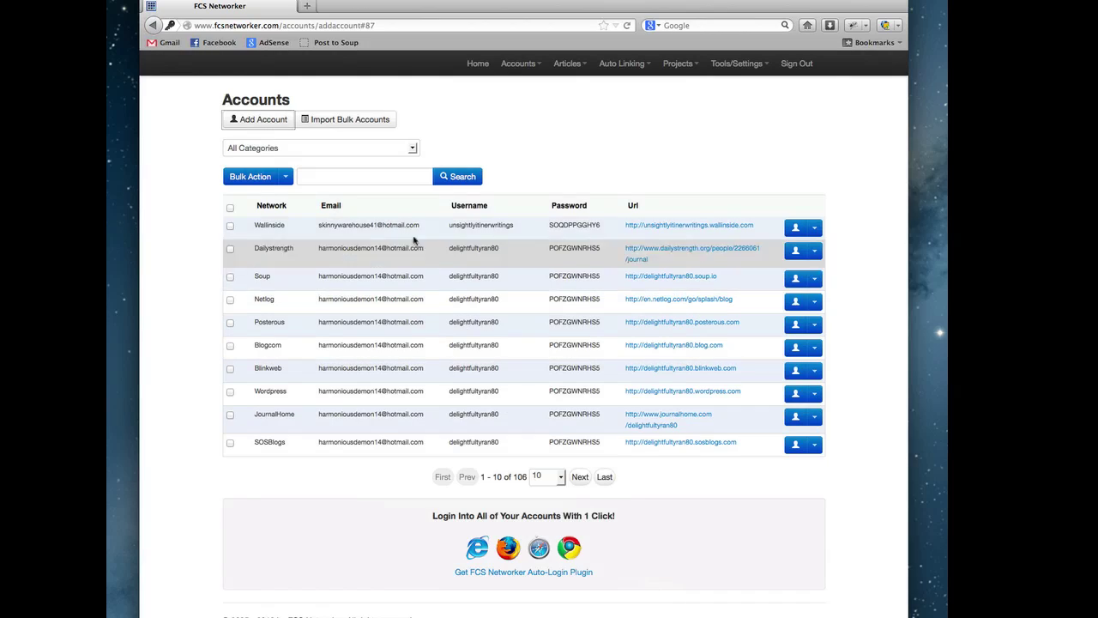
left_click(350, 118)
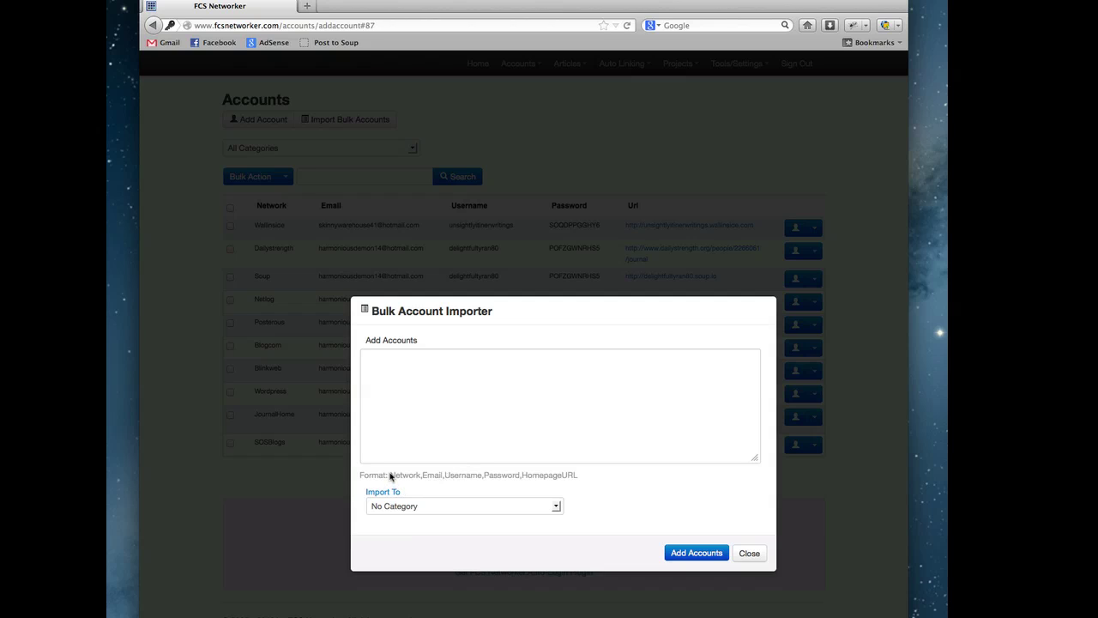
left_click_drag(392, 478, 421, 475)
left_click_drag(423, 476, 520, 481)
left_click(586, 480)
left_click(419, 369)
type("Tumblr,")
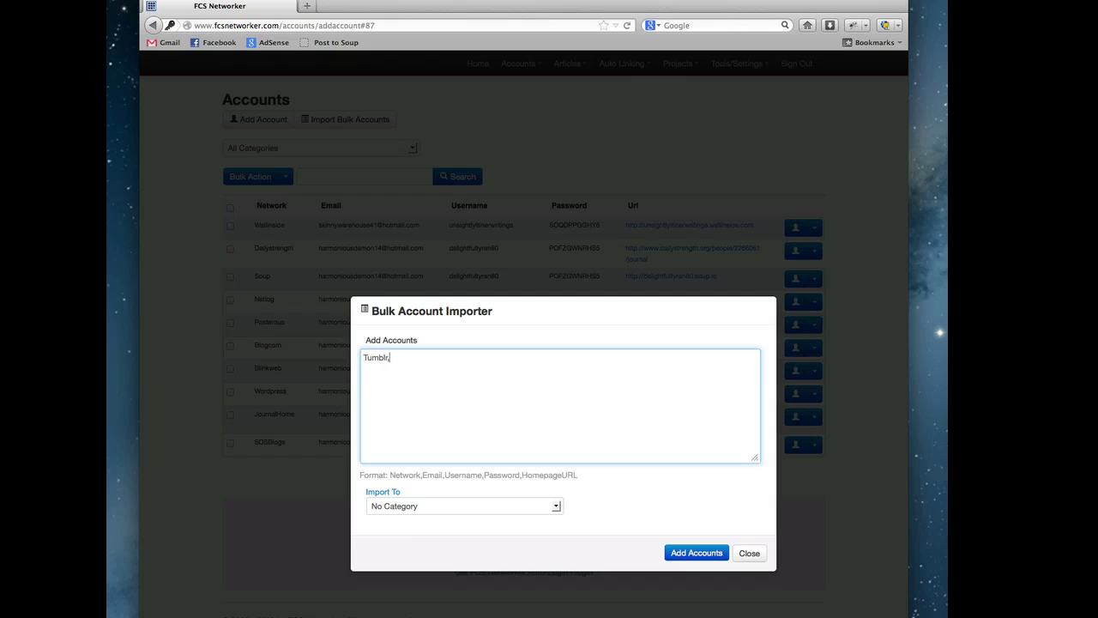
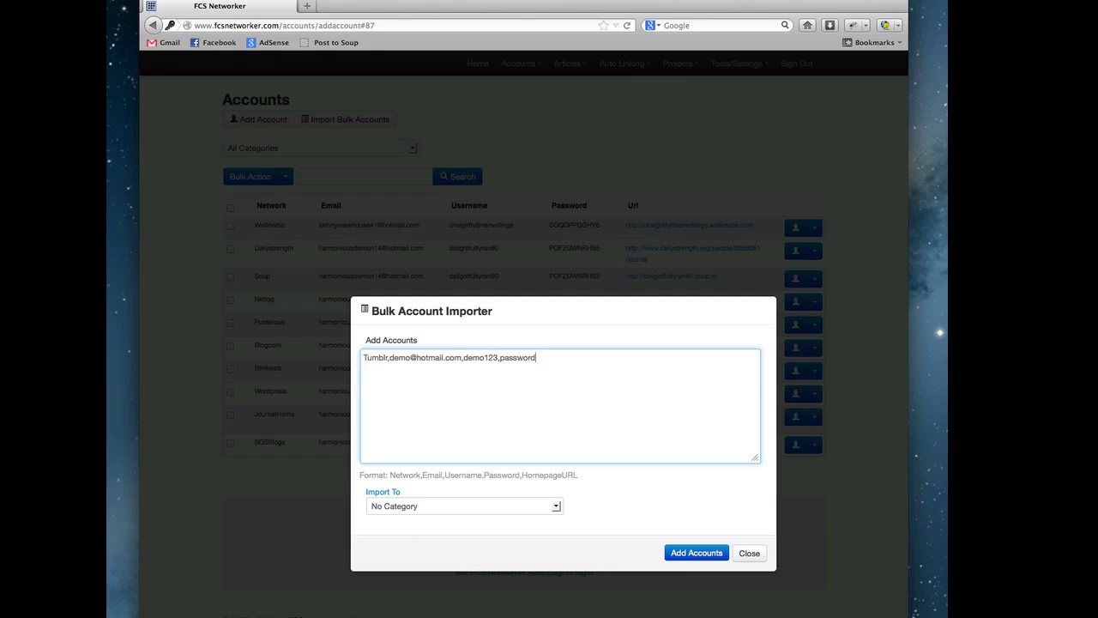
type("124,http://demo124")
type(".tumblr.com")
- Duplicate the Tumblr account line to fill the importer box with seven lines
left_click_drag(655, 360, 361, 364)
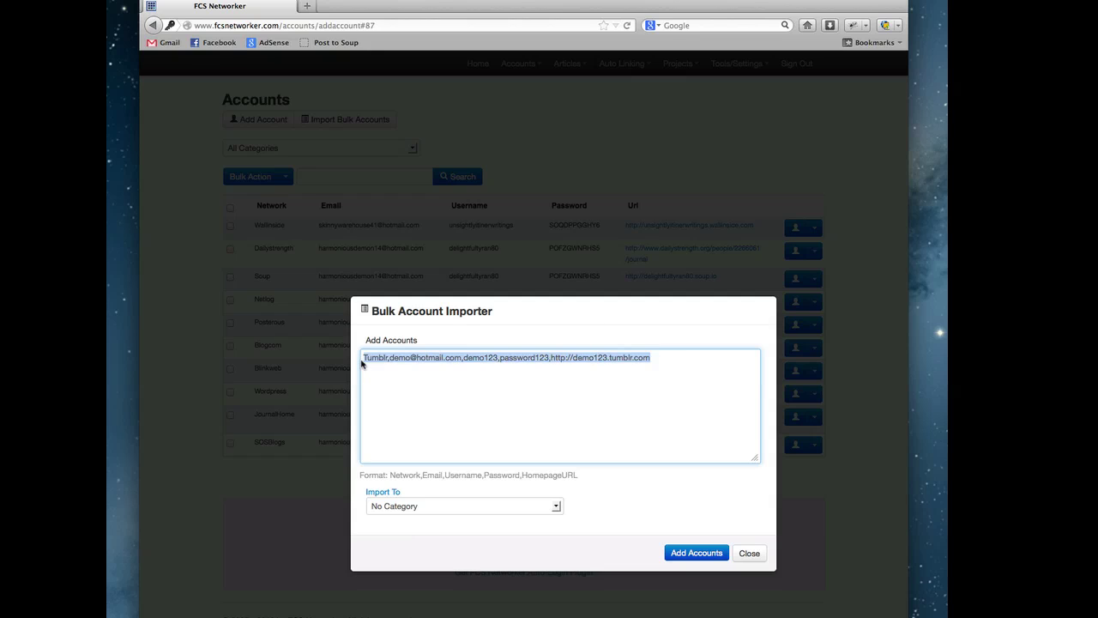
key("super+c")
left_click(677, 363)
key("Return")
key("super+v")
key("Return")
key("super+v")
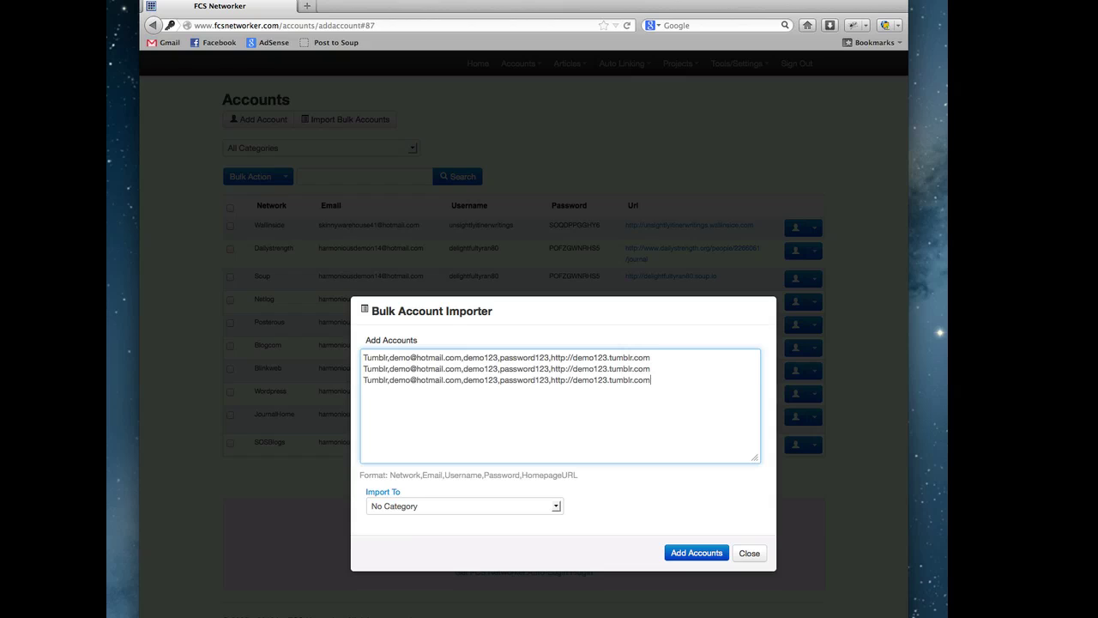
key("Return")
key("super+v")
key("Return")
key("super+v")
key("Return")
key("super+v")
key("Return")
key("super+v")
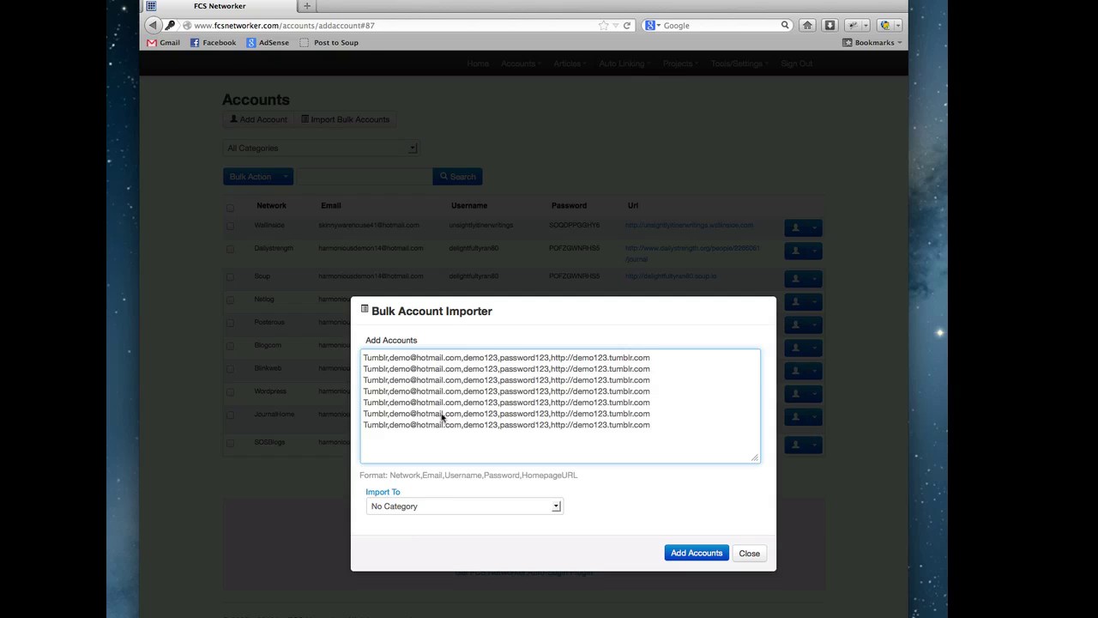
- Change line 2 to a Wordpress account with a wordpress.com homepage
left_click_drag(391, 369, 347, 375)
type("W")
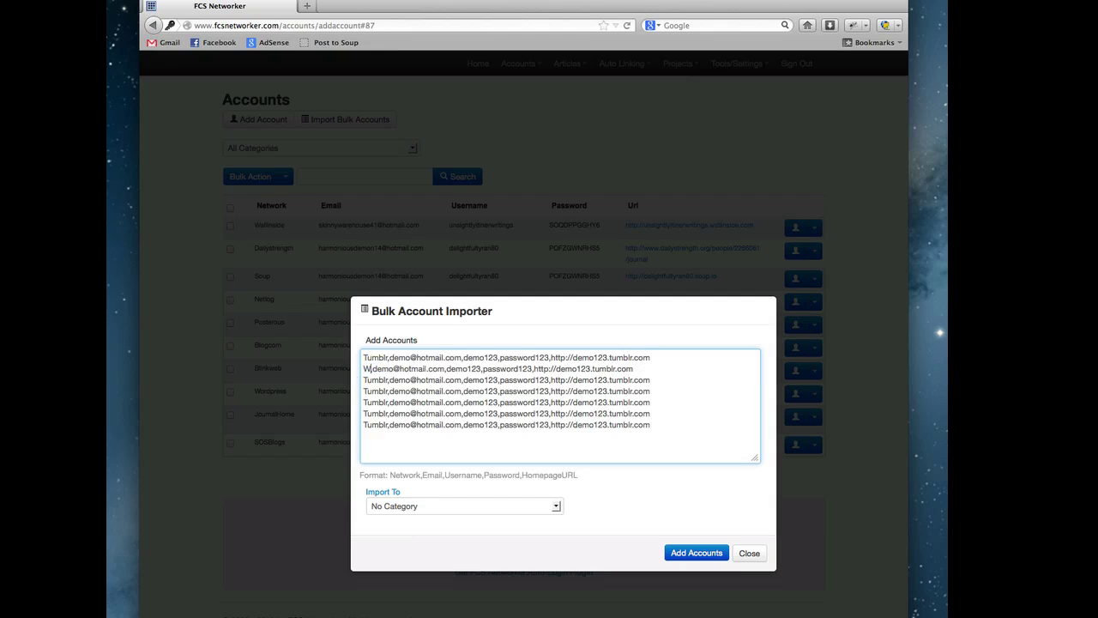
type("ordpress,")
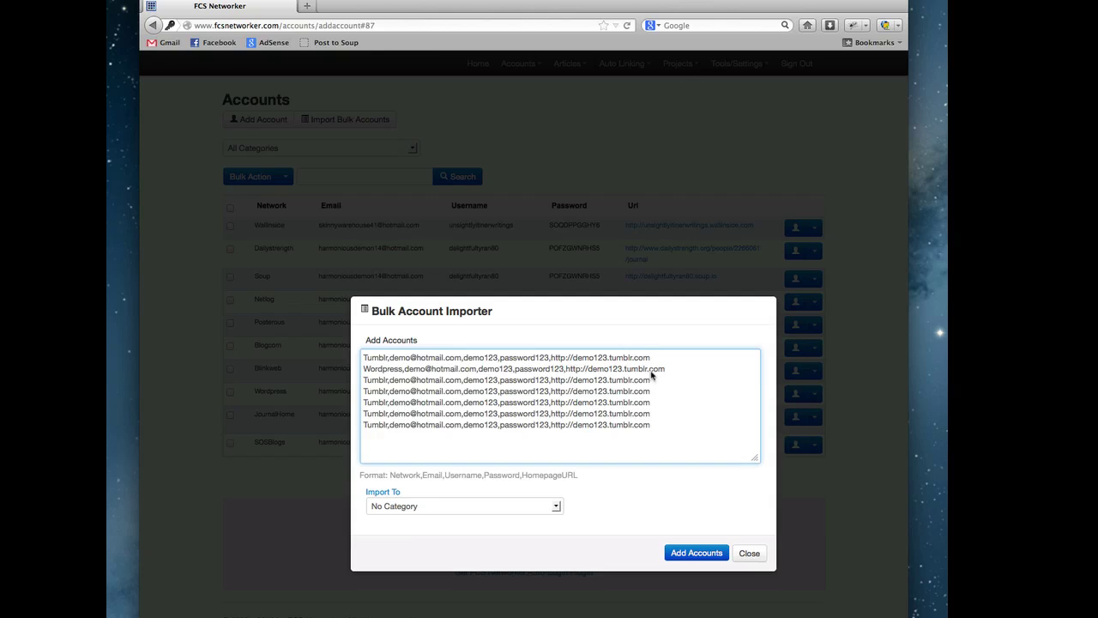
left_click_drag(646, 374, 624, 374)
key("BackSpace")
type("wordpress")
- Browse the Import To choices and try New Category, typing 'name'
left_click(513, 506)
left_click(530, 502)
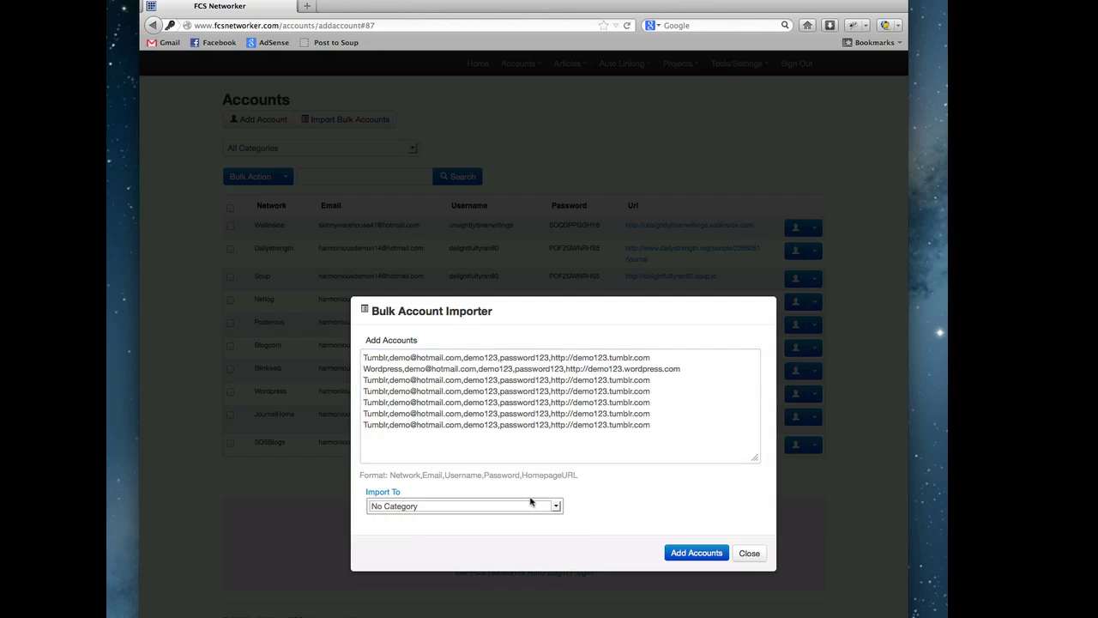
left_click(423, 508)
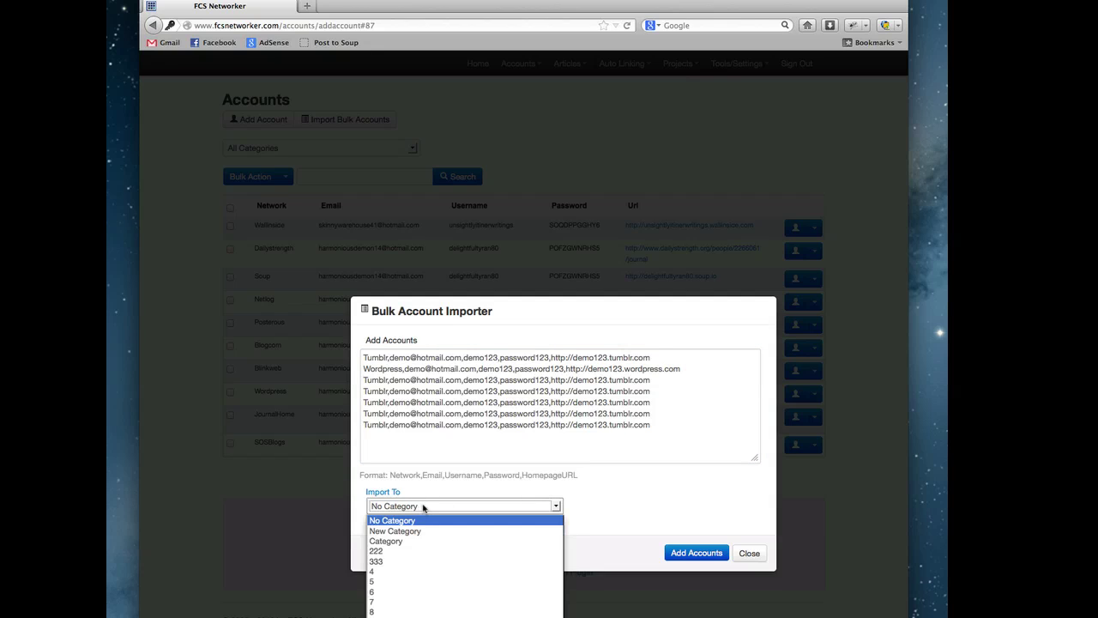
left_click(413, 507)
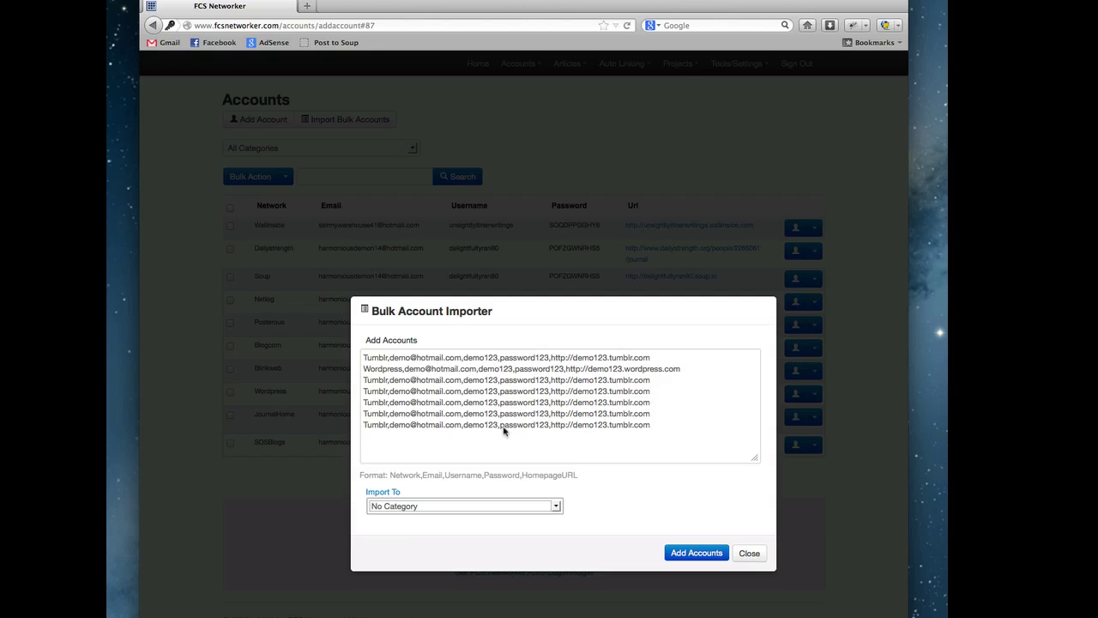
left_click(483, 506)
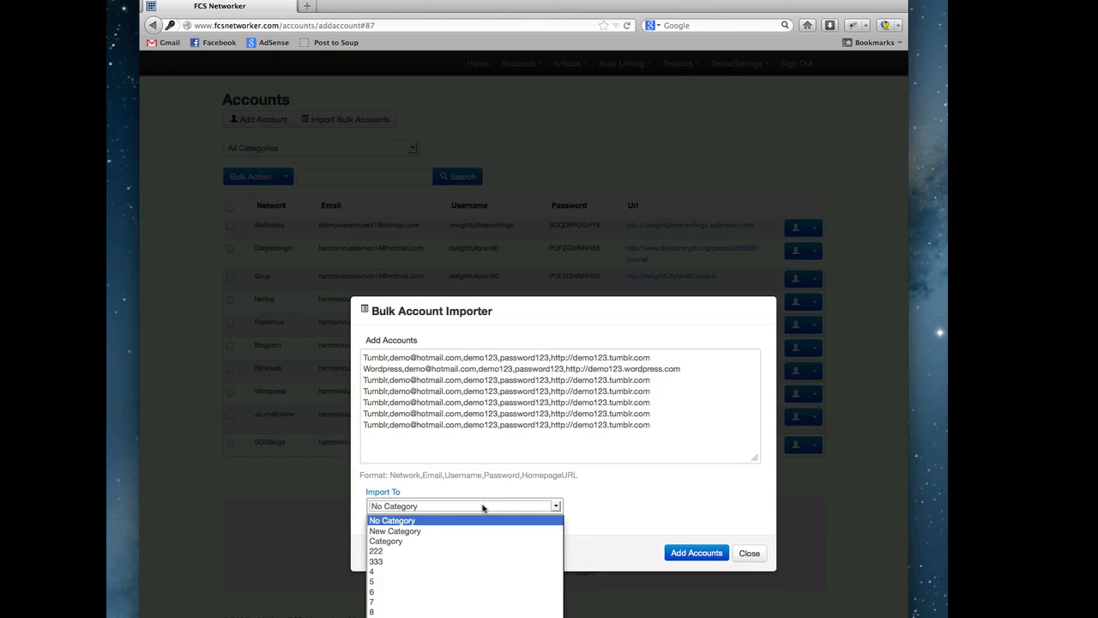
left_click(474, 531)
left_click(485, 539)
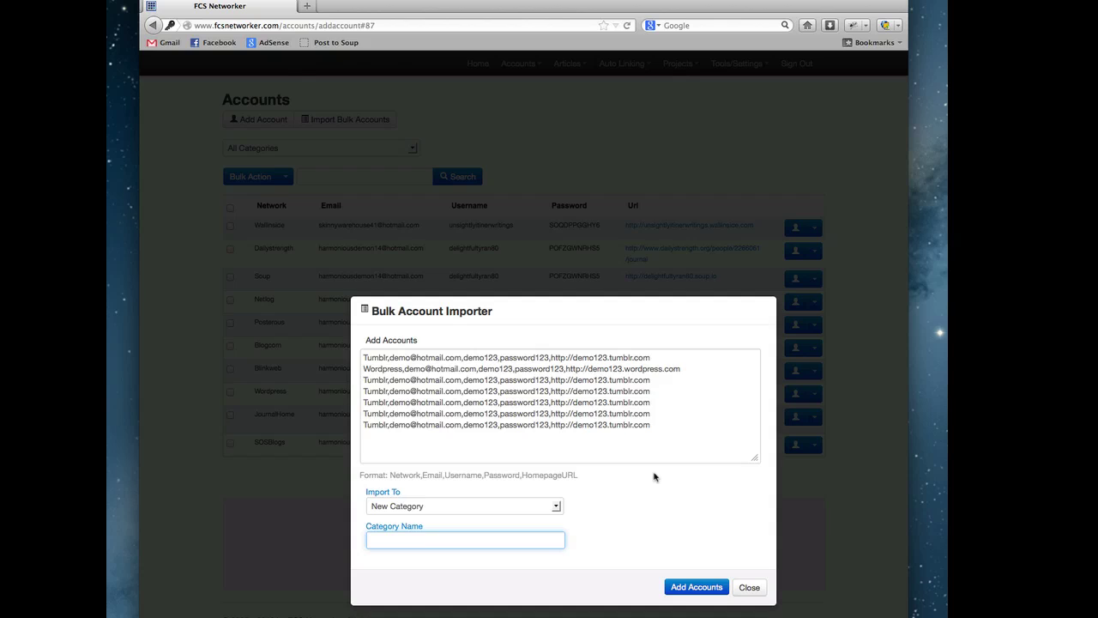
type("name")
- Set Import To to category 6 and review the seven pasted account lines
left_click(557, 507)
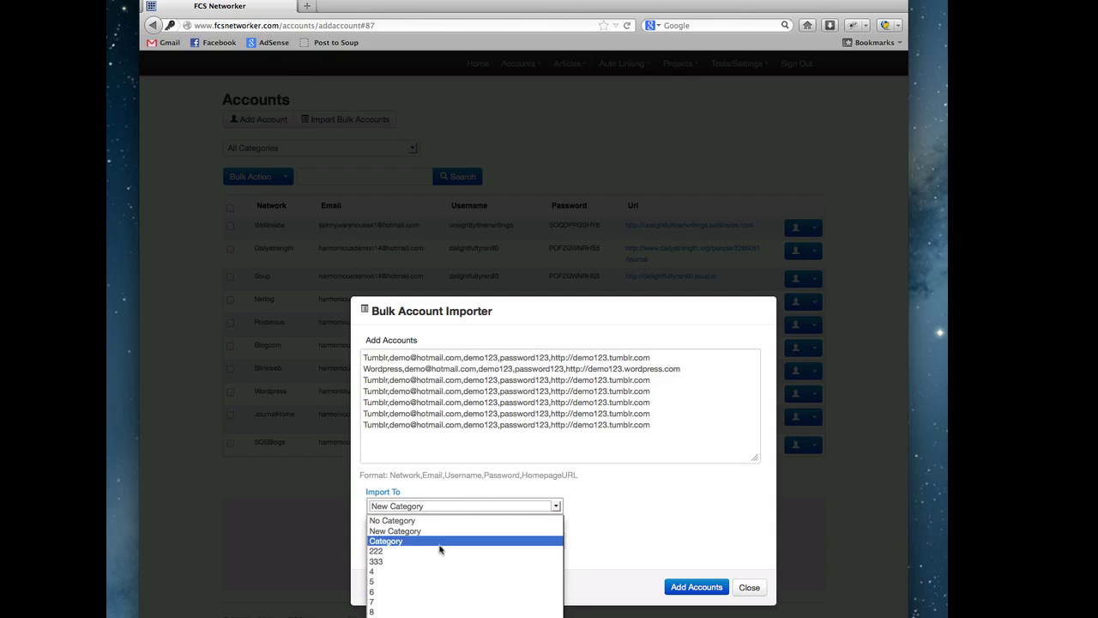
left_click(405, 591)
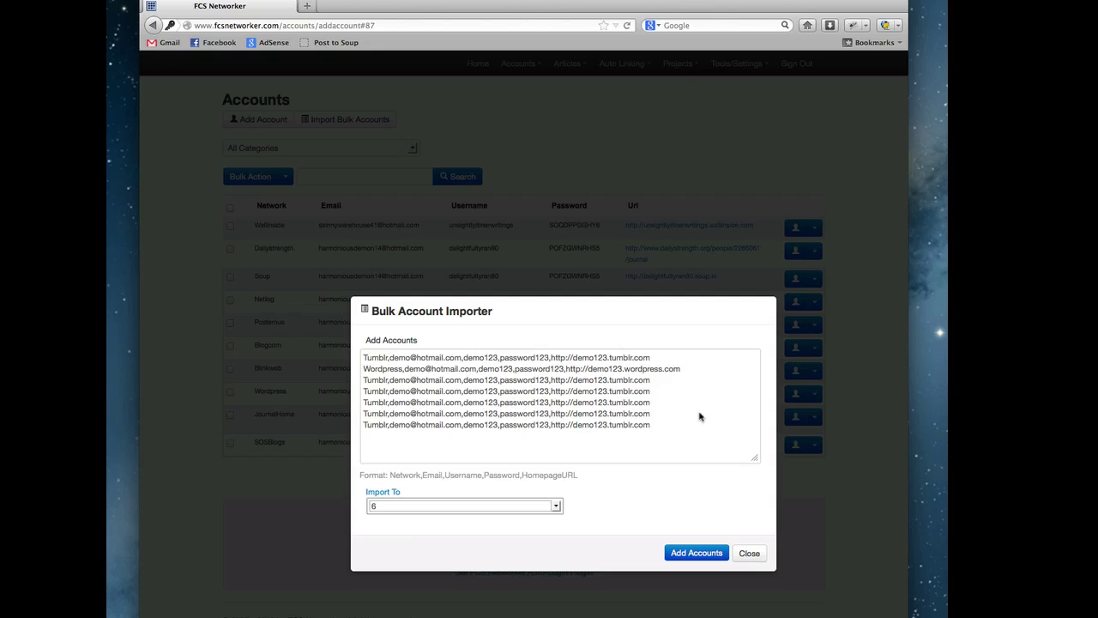
left_click(512, 508)
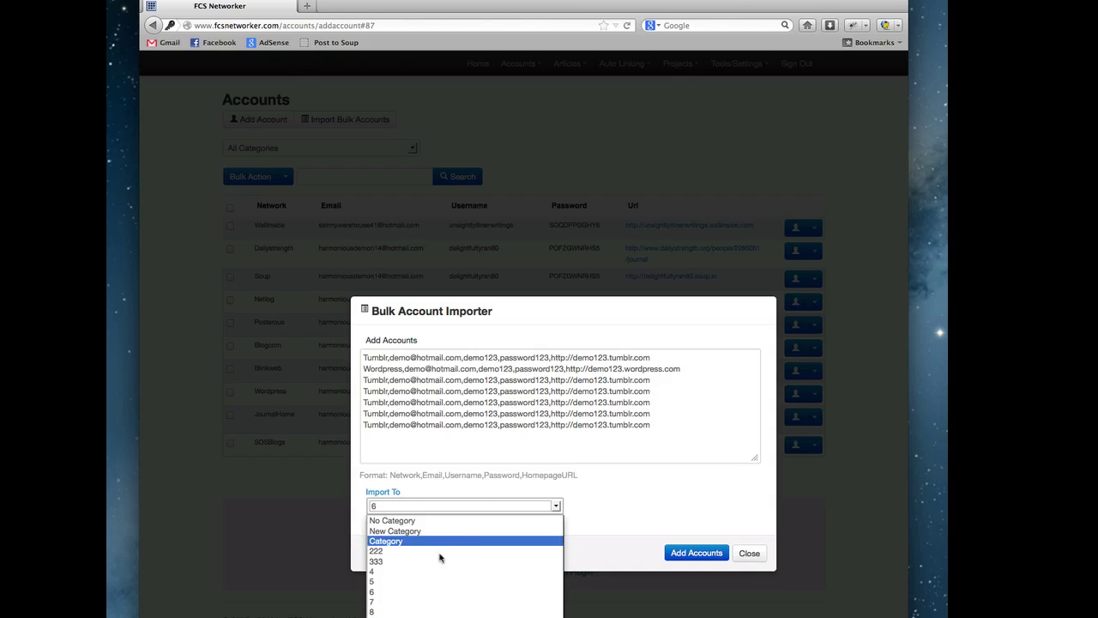
left_click(424, 592)
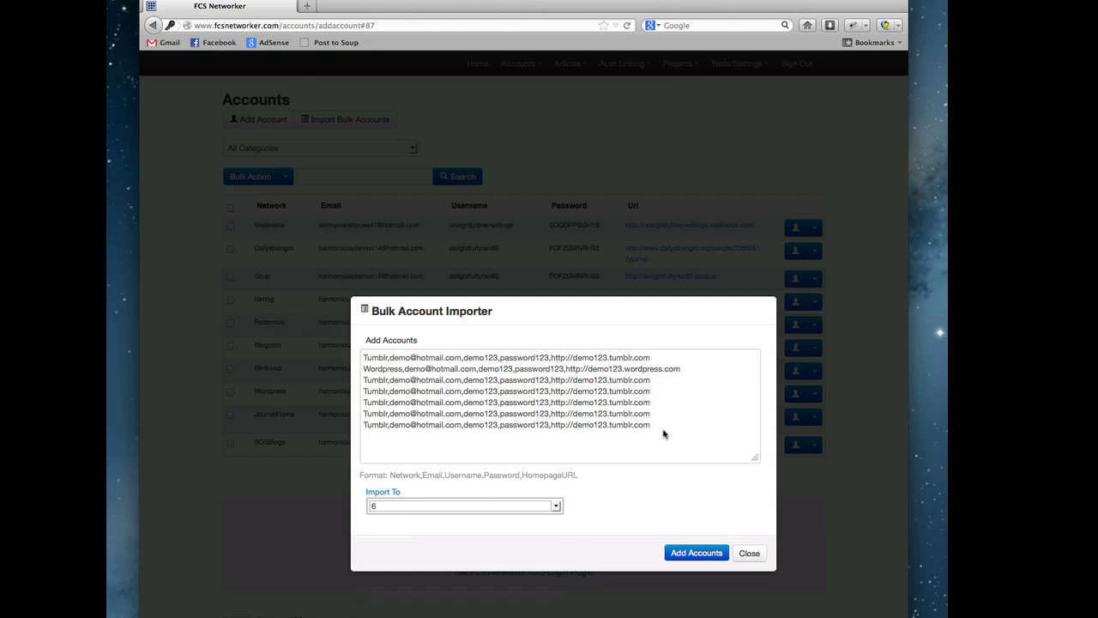
left_click_drag(662, 433, 292, 314)
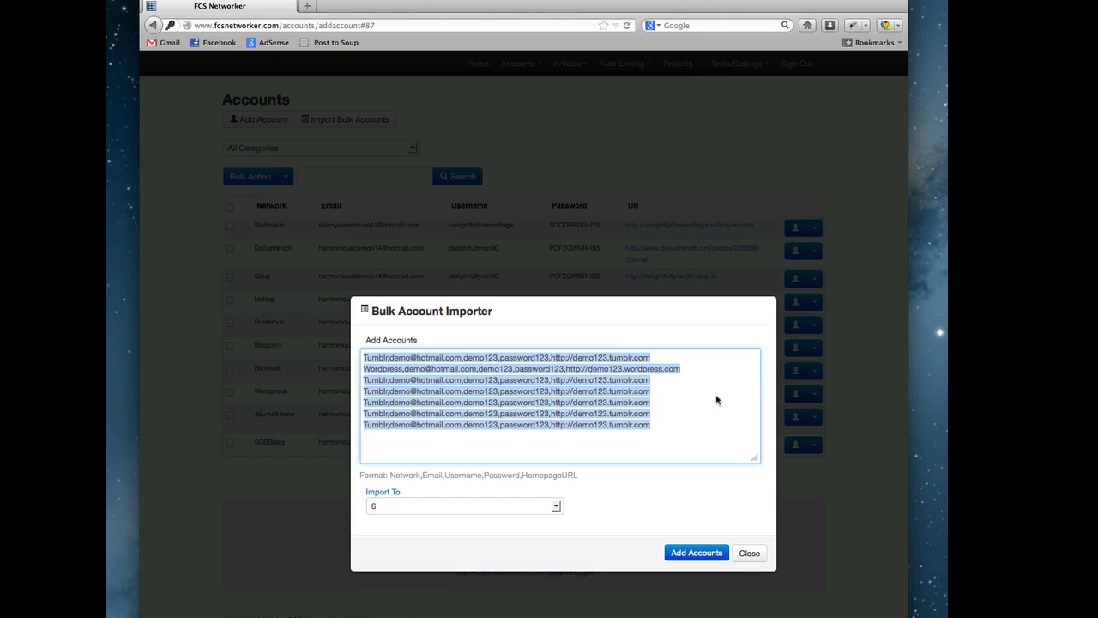
left_click(693, 435)
key("super+a")
left_click(676, 393)
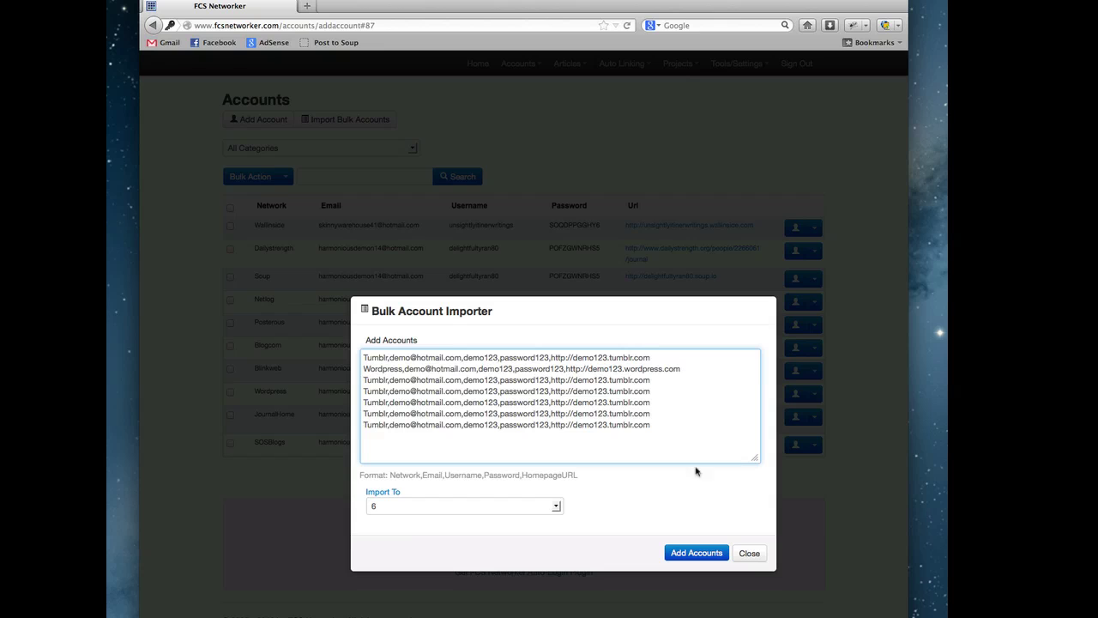
- Close the bulk importer and filter the account list to Failed Accounts
left_click(749, 554)
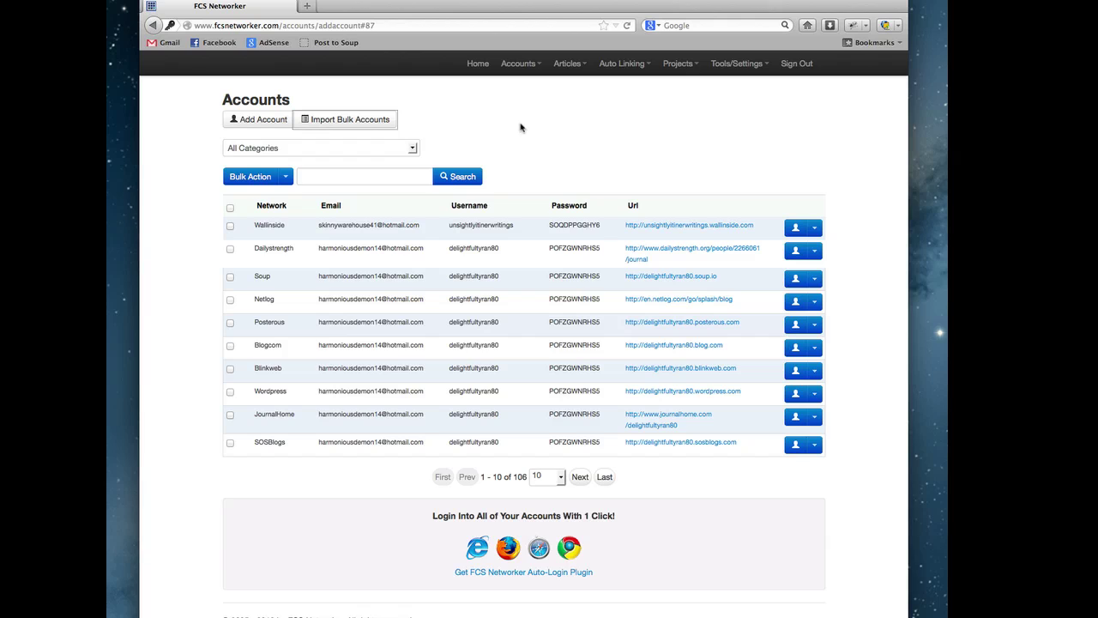
left_click(415, 149)
left_click(431, 144)
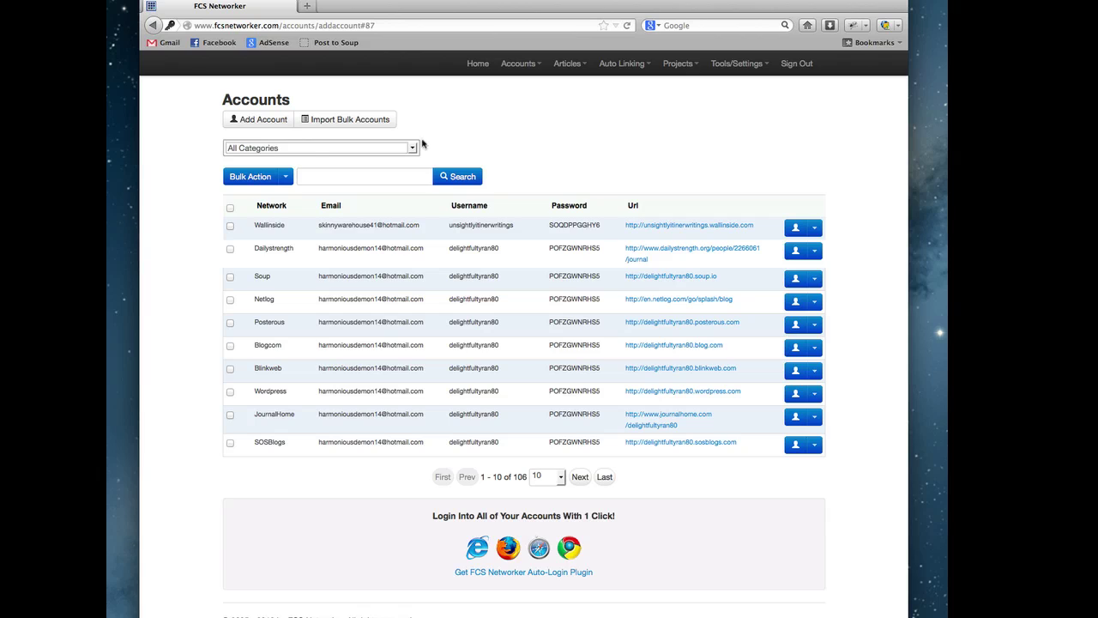
left_click(315, 149)
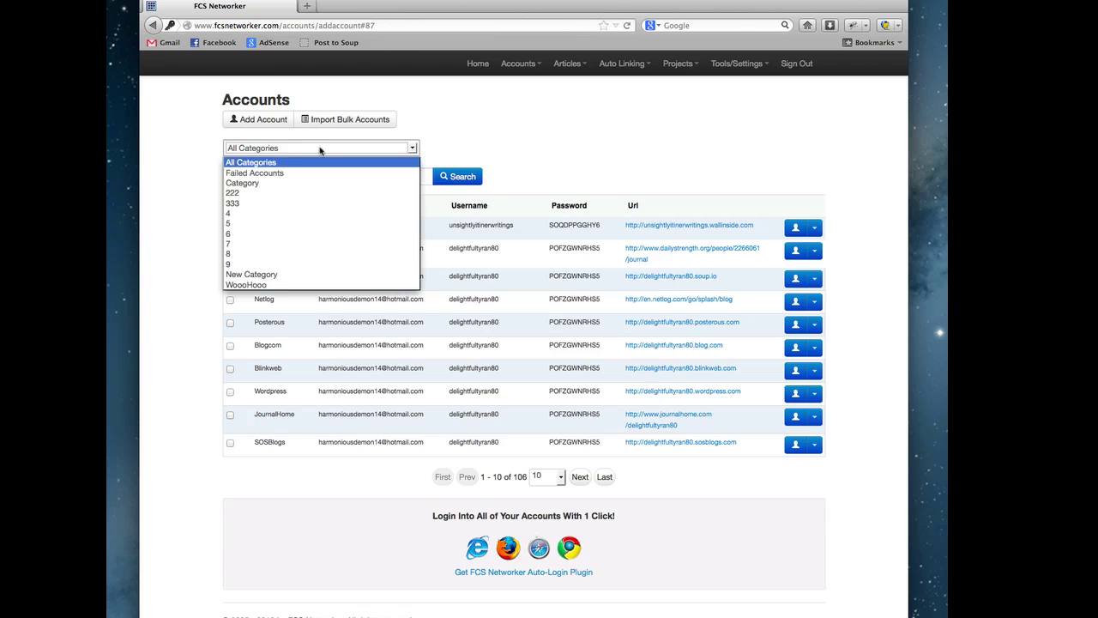
left_click(333, 150)
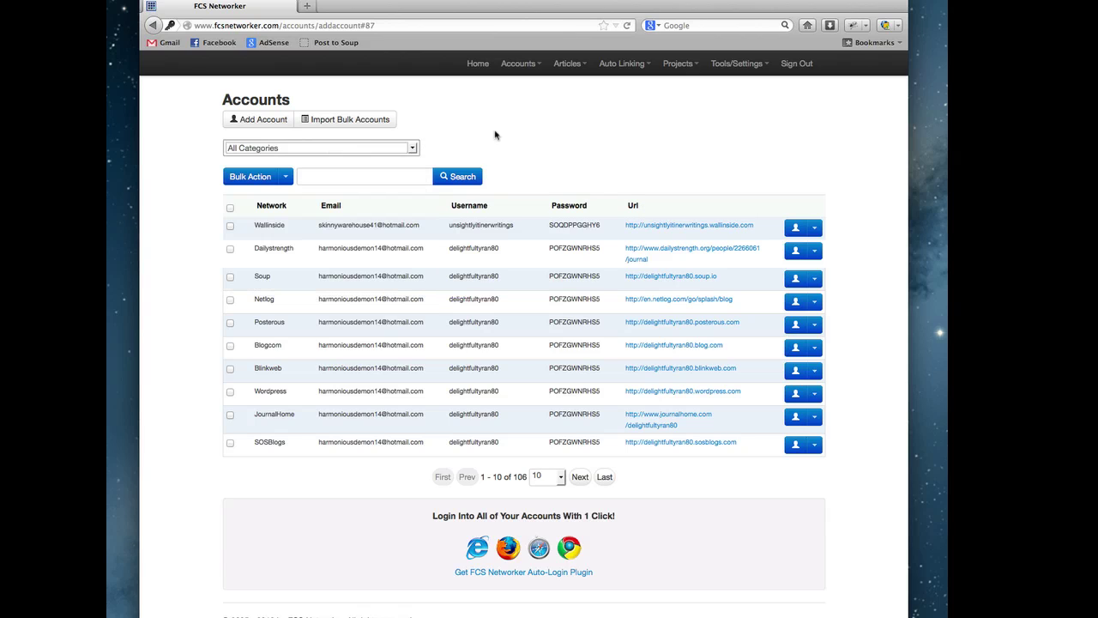
left_click(307, 153)
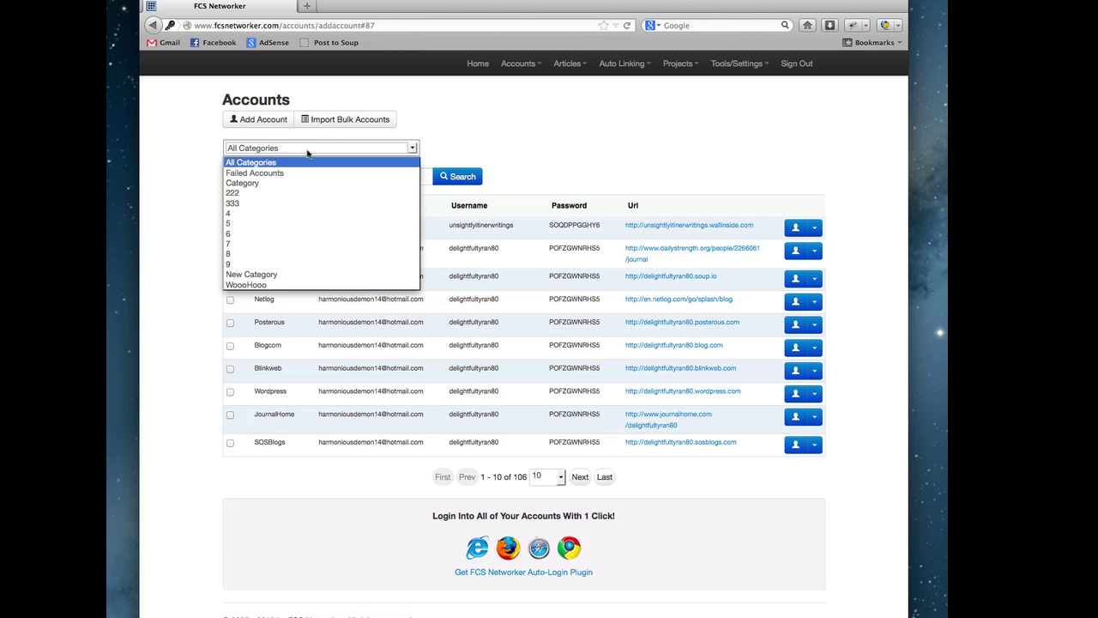
left_click(309, 172)
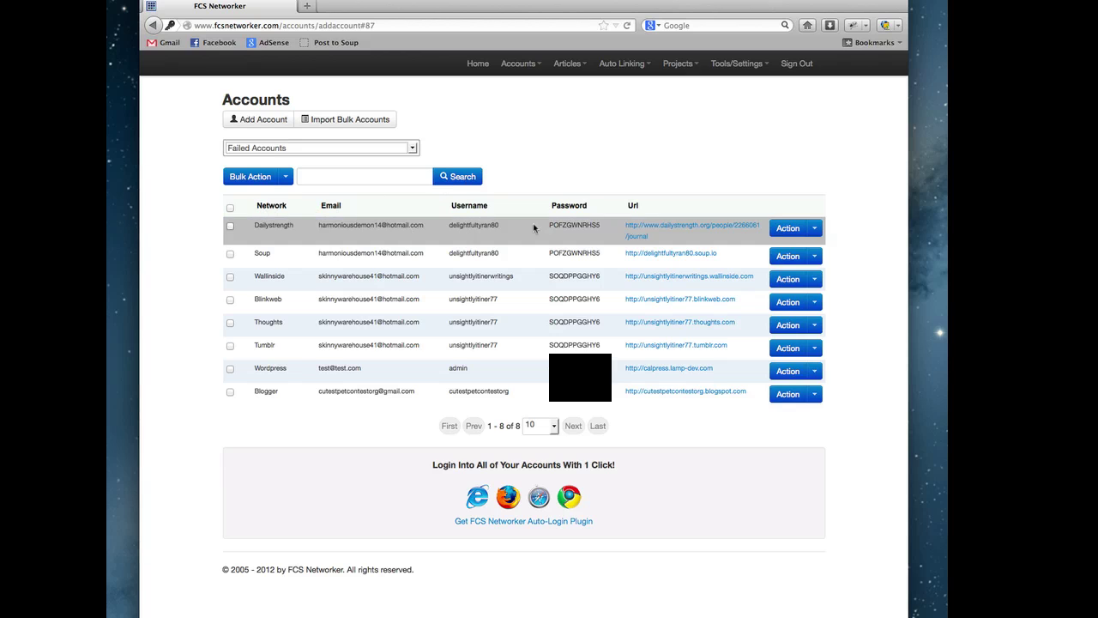
- Tick all 8 failed accounts and dismiss the Bulk Action menu without deleting
left_click(226, 209)
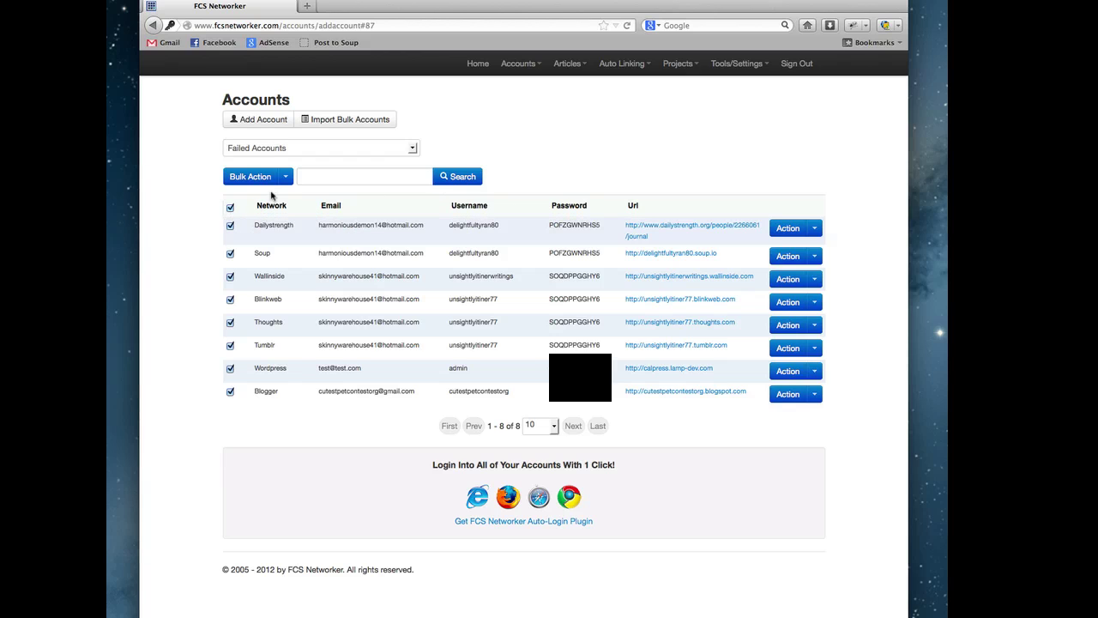
left_click(286, 176)
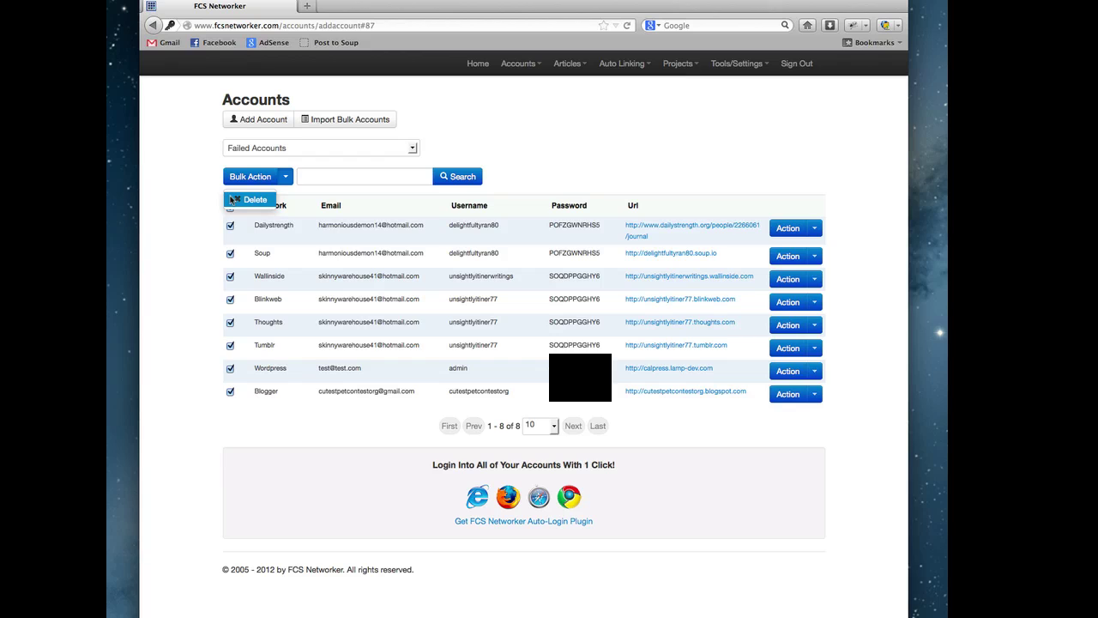
left_click(657, 126)
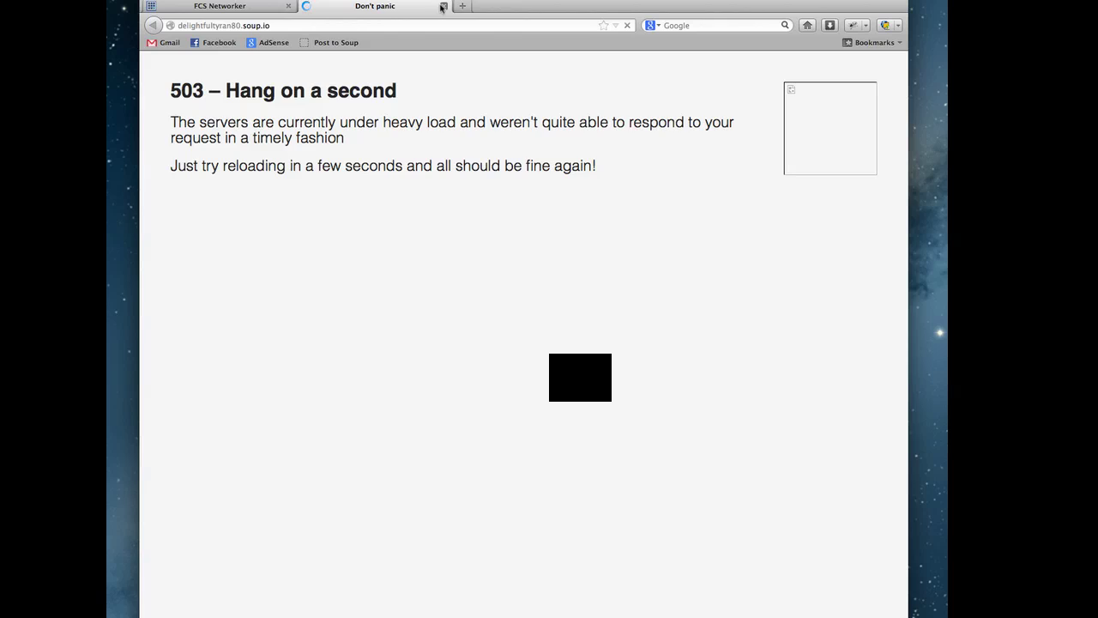
left_click(444, 6)
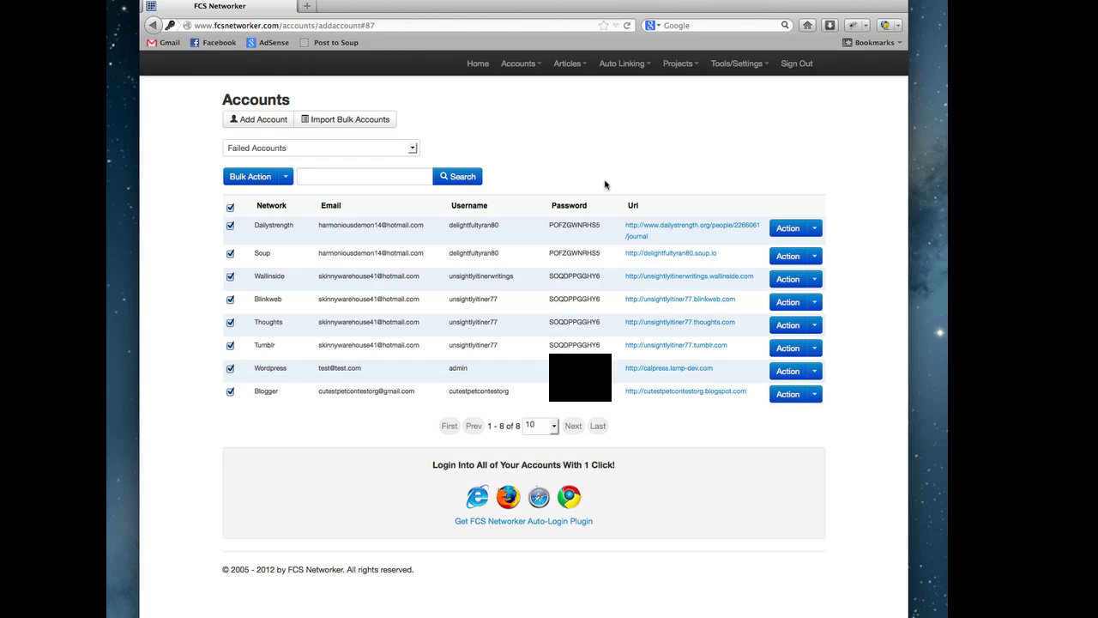
left_click(230, 209)
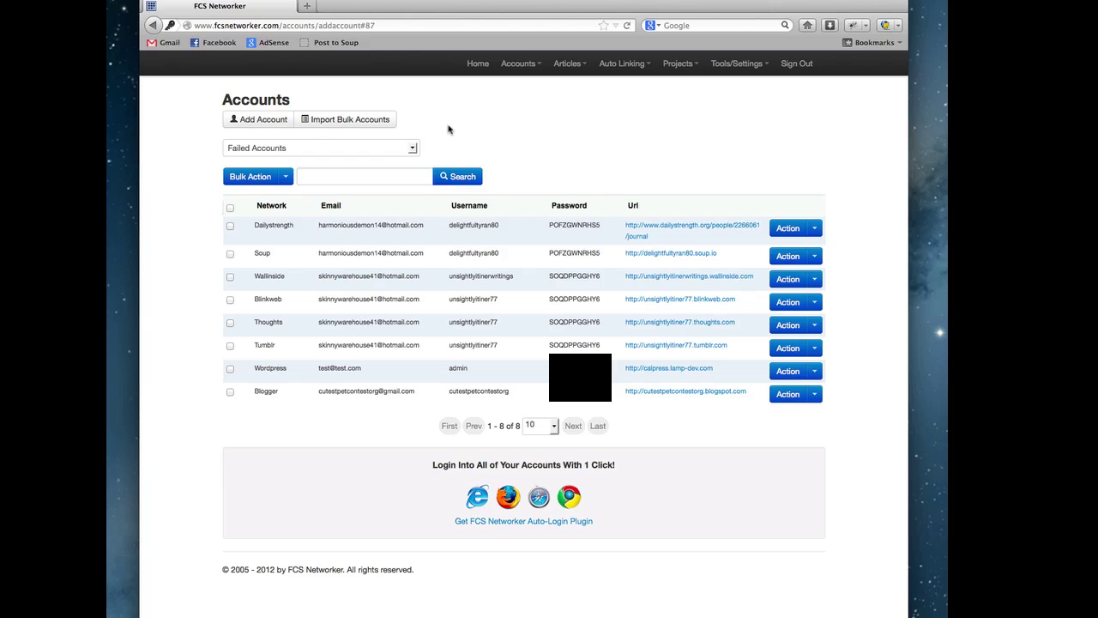
left_click(413, 148)
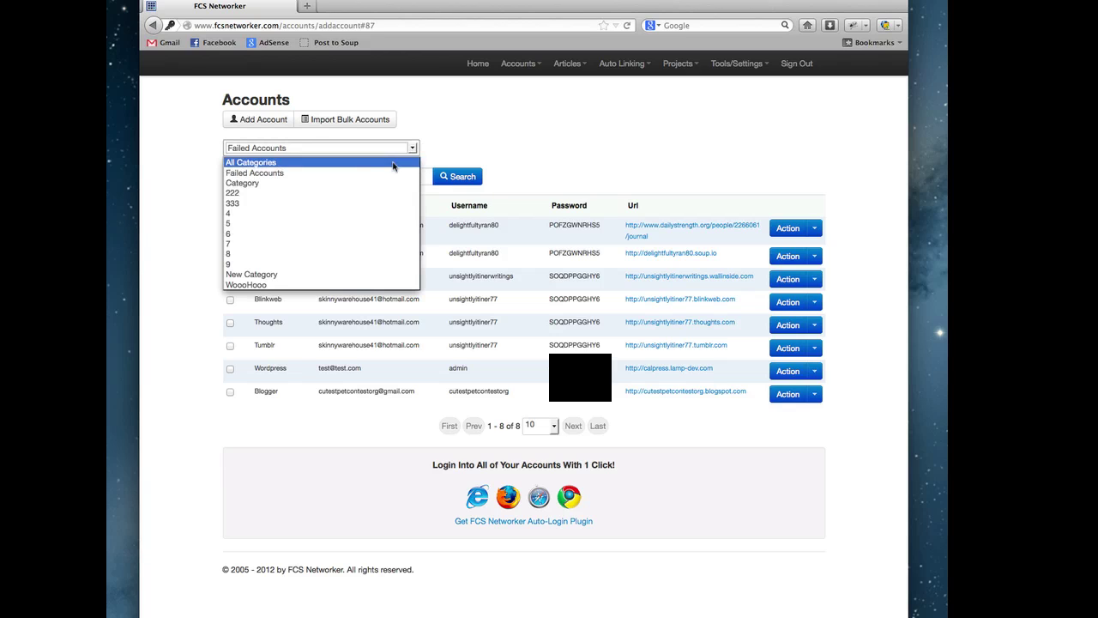
left_click(318, 223)
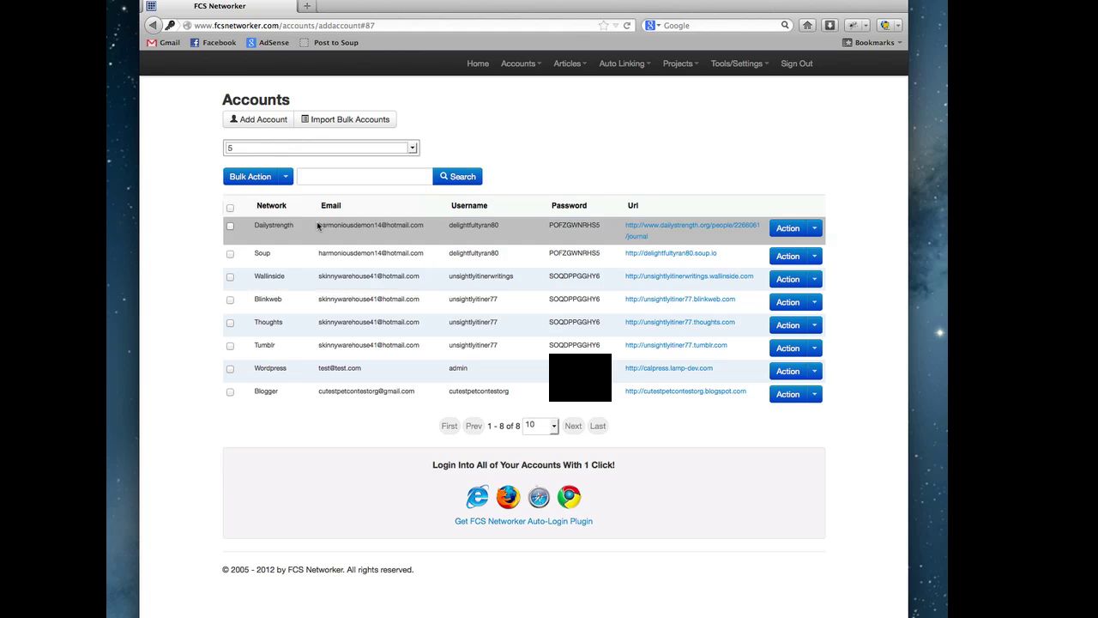
left_click(395, 149)
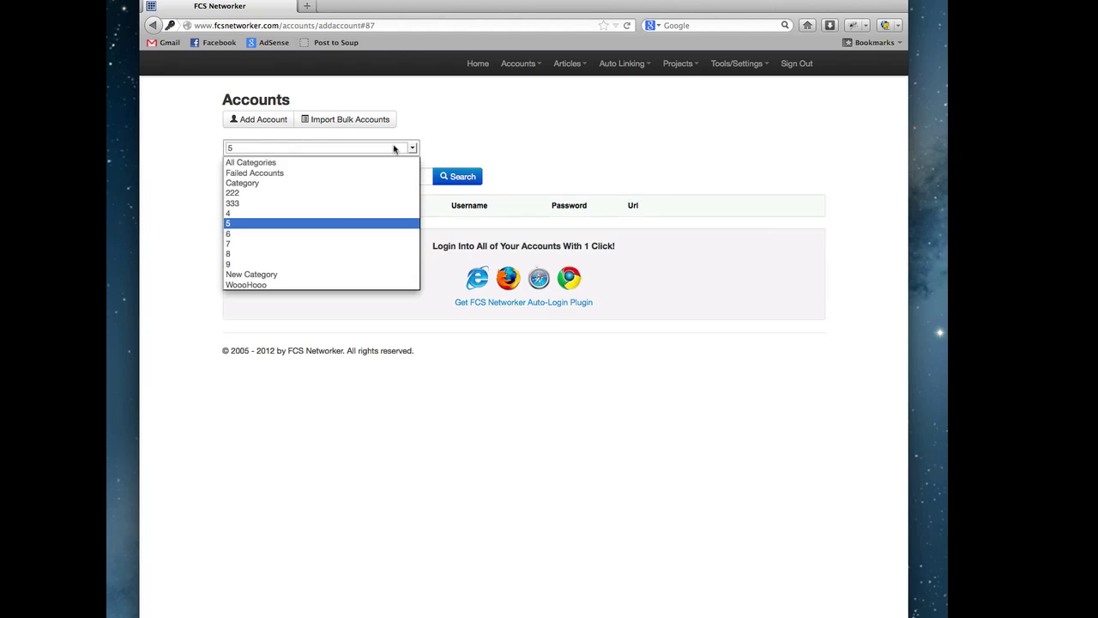
left_click(297, 233)
left_click(411, 148)
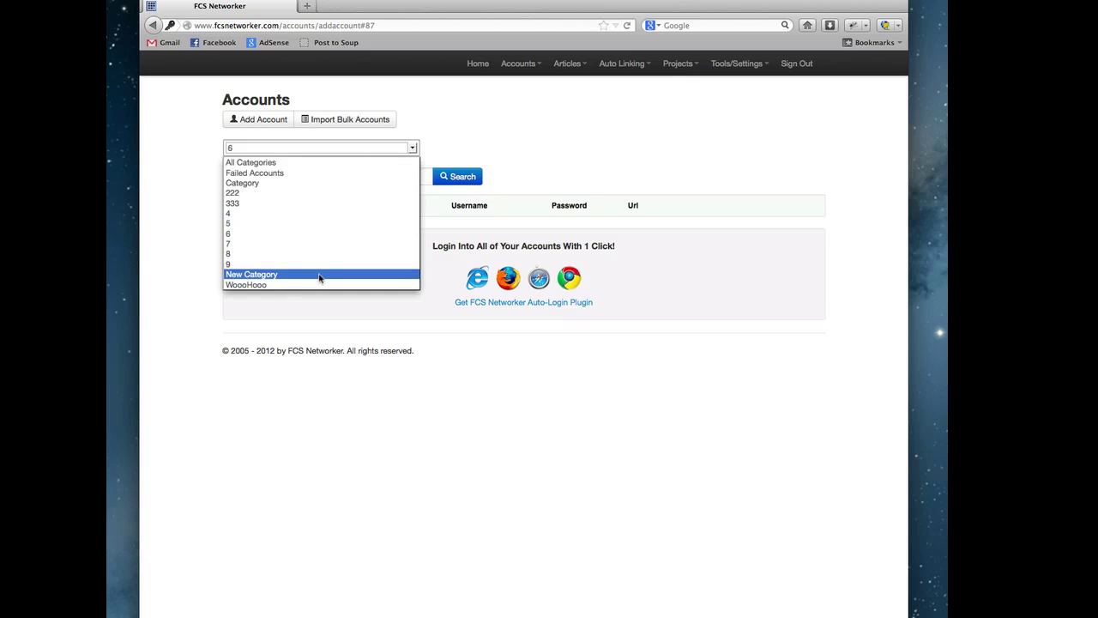
left_click(320, 275)
left_click(370, 148)
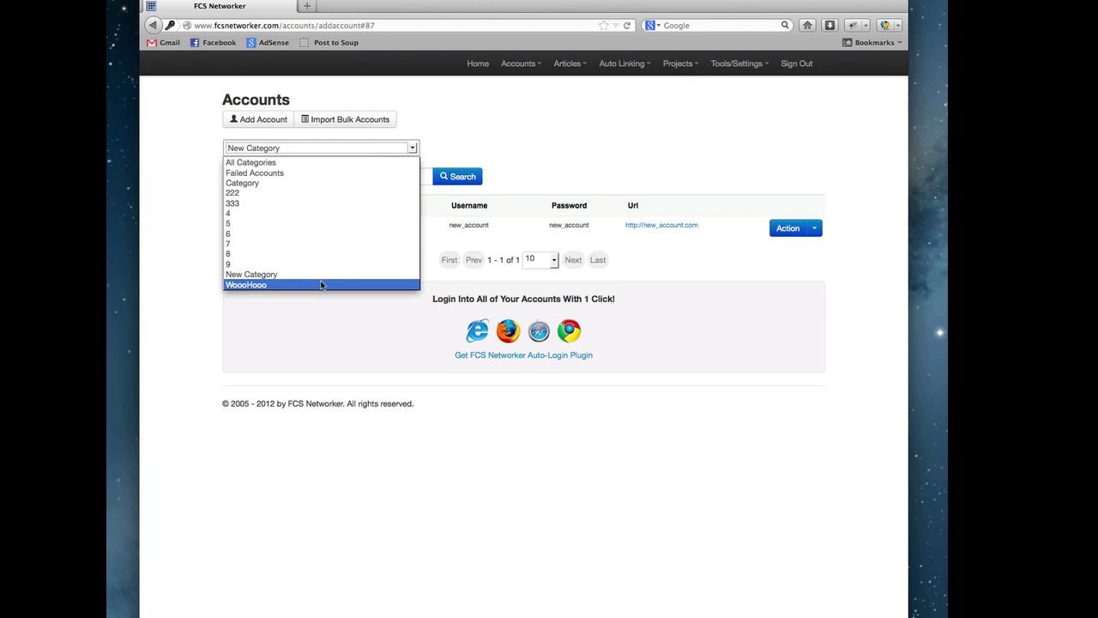
left_click(321, 284)
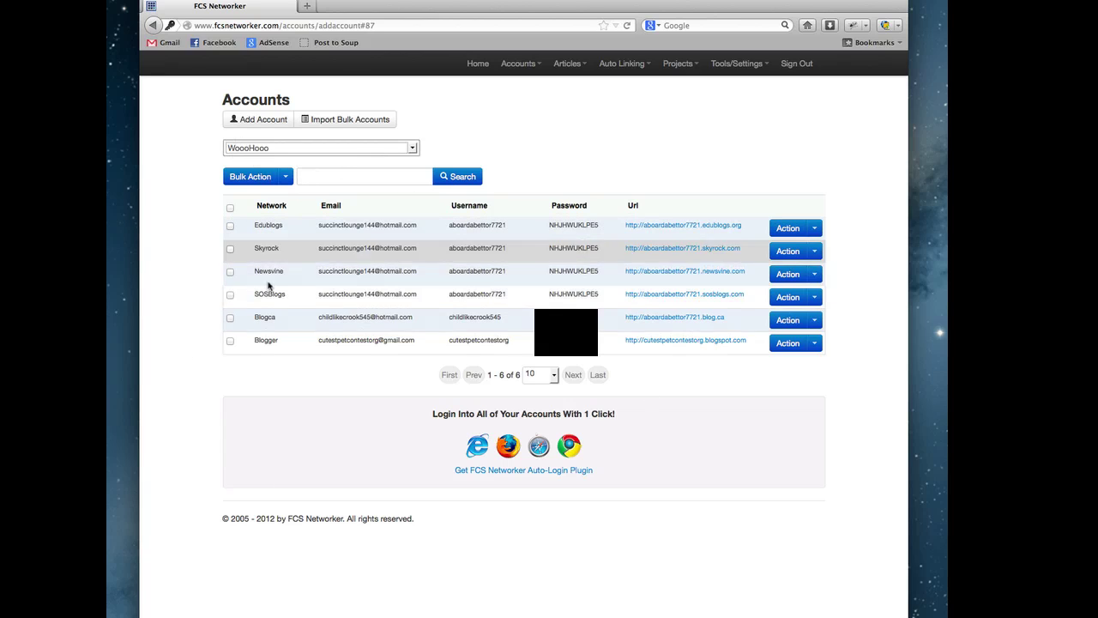
left_click(307, 150)
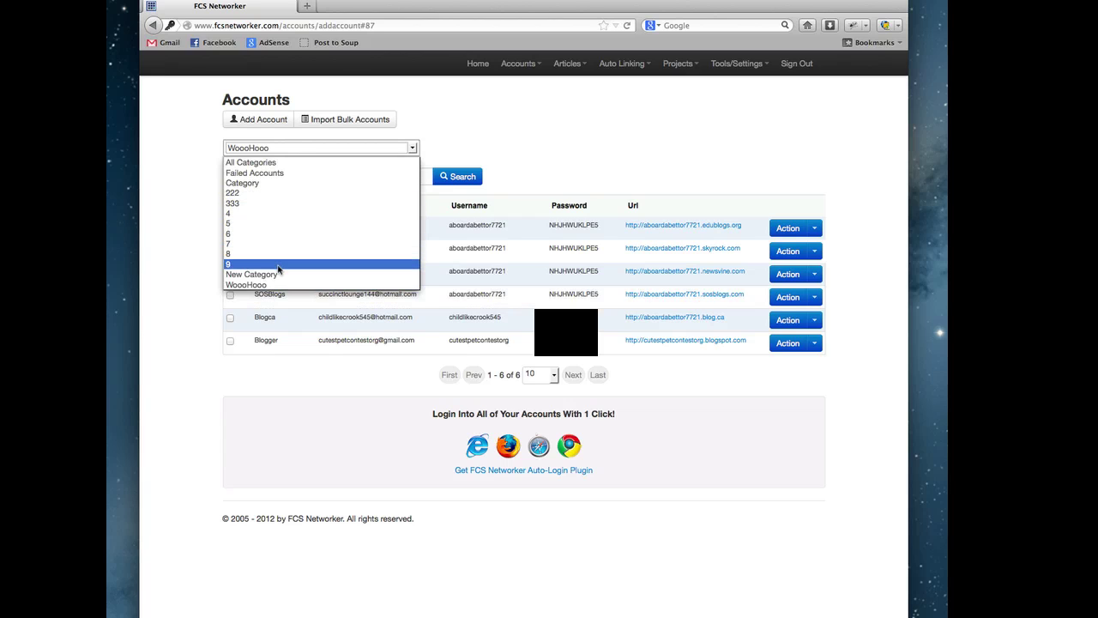
left_click(316, 163)
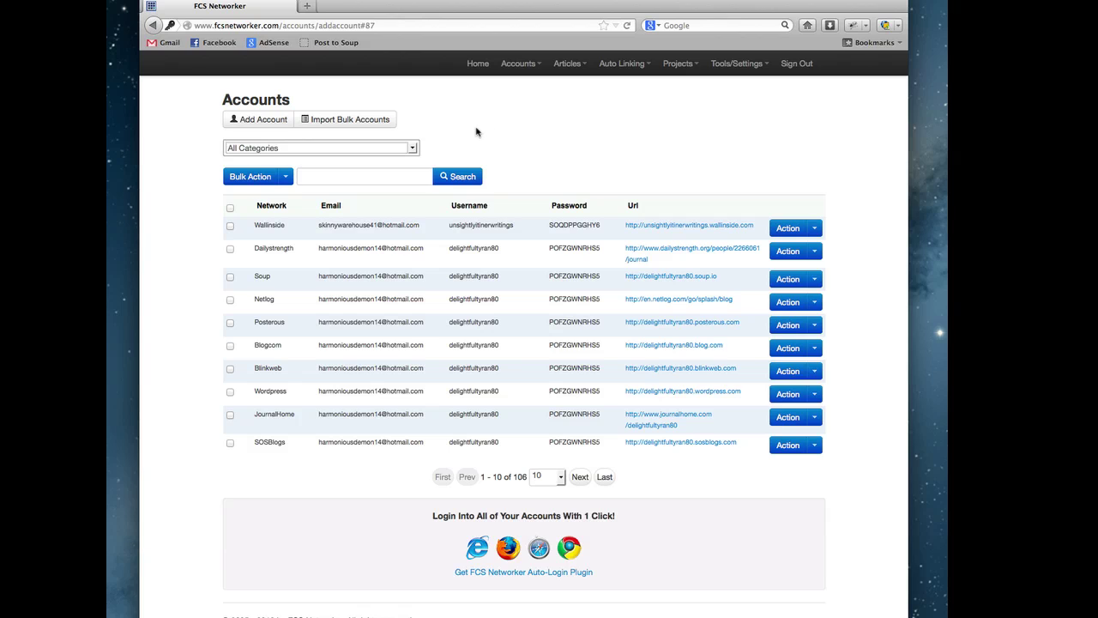
left_click(392, 148)
left_click(283, 285)
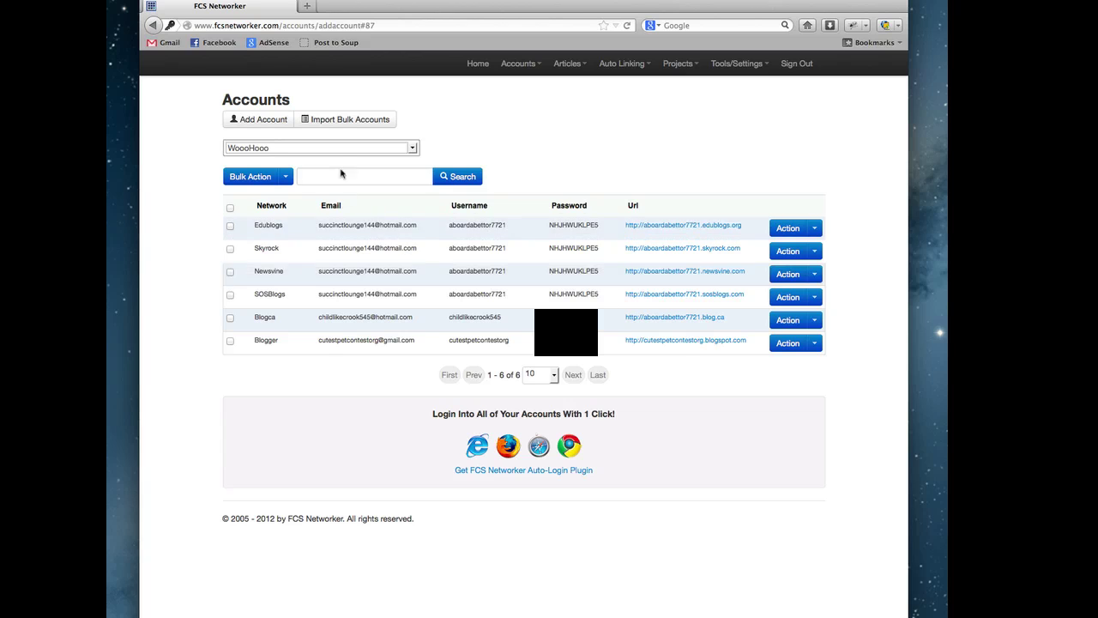
left_click(306, 151)
left_click(309, 162)
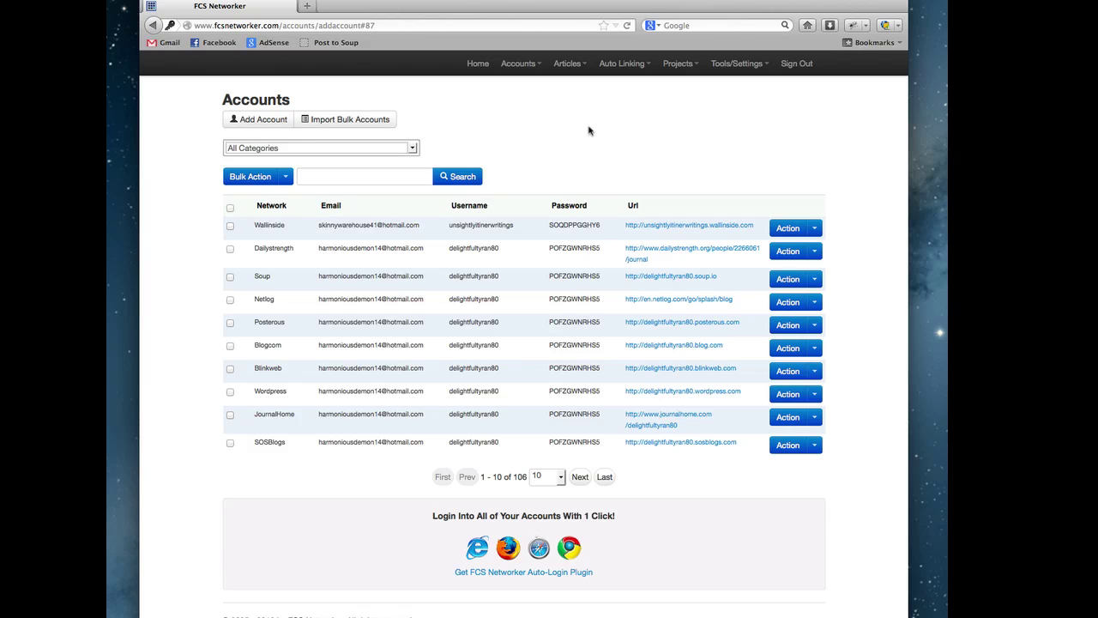
left_click(287, 177)
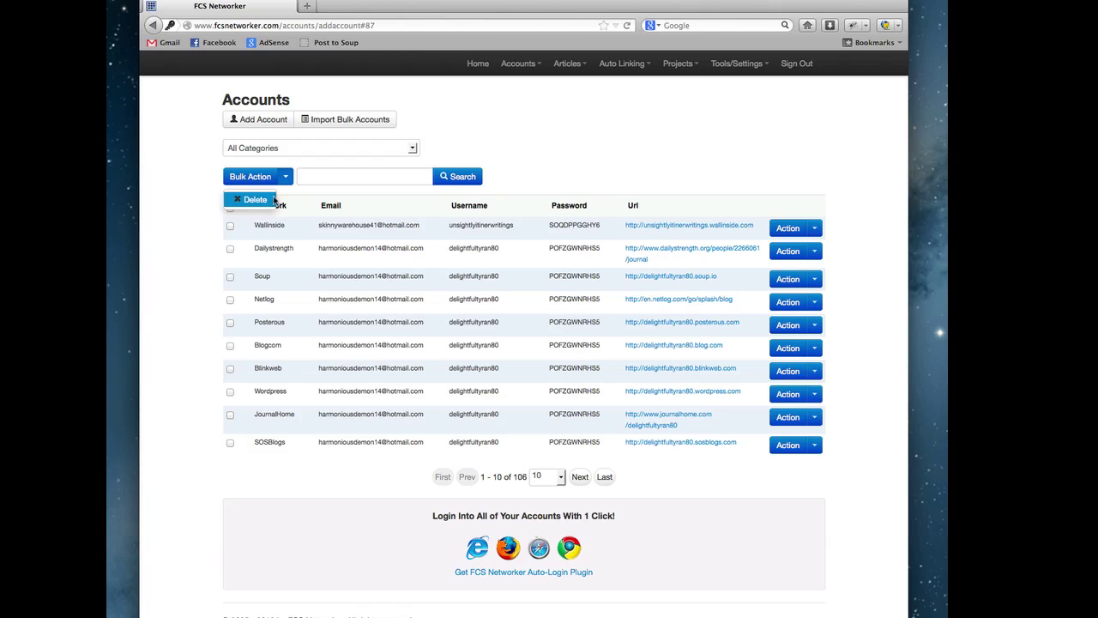
left_click(356, 185)
left_click(357, 179)
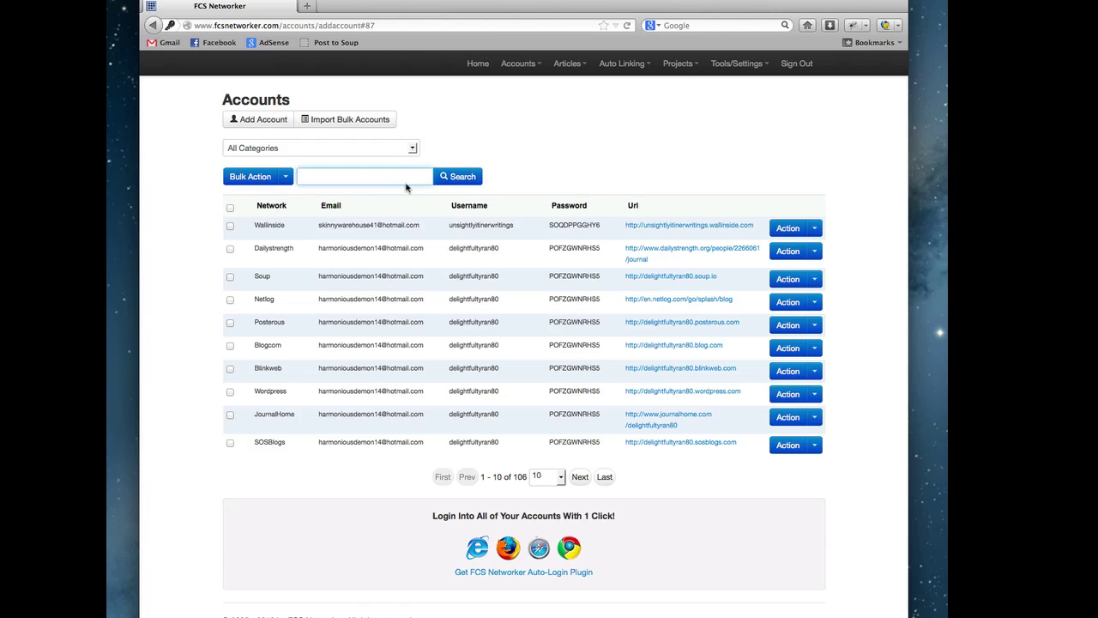
type("Wallinside")
left_click(464, 176)
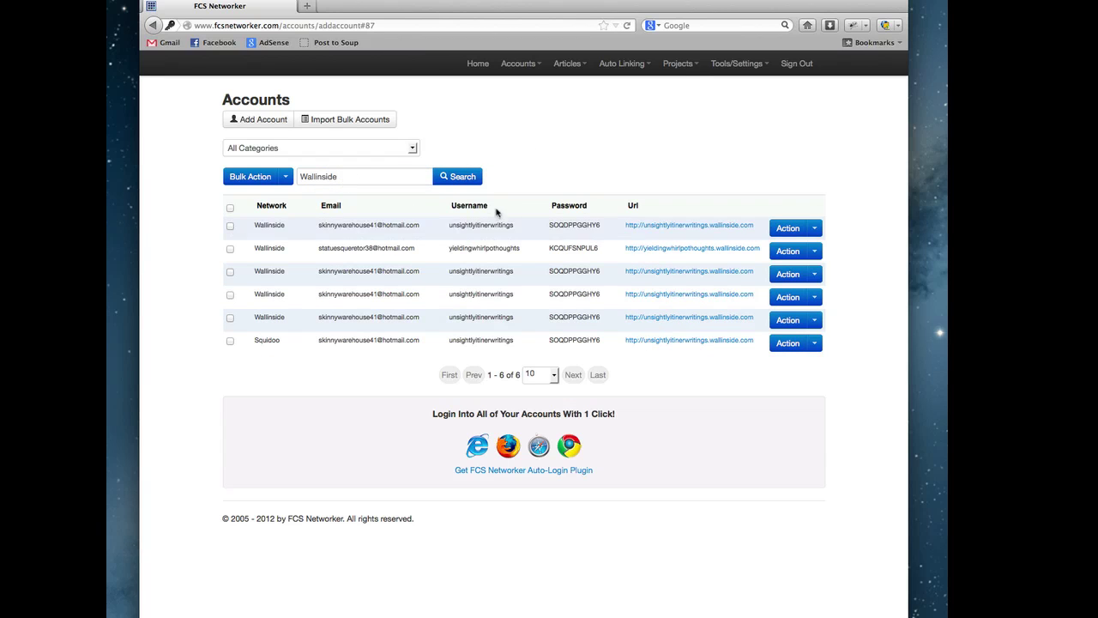
left_click_drag(515, 225, 448, 228)
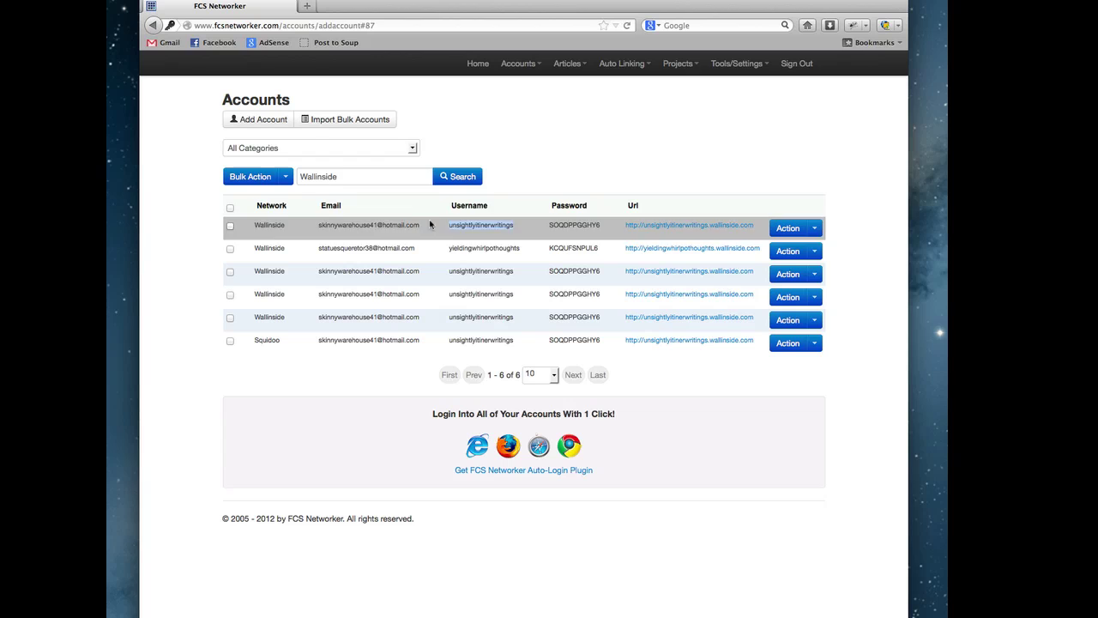
key("super+c")
left_click(343, 179)
key("super+a")
key("super+v")
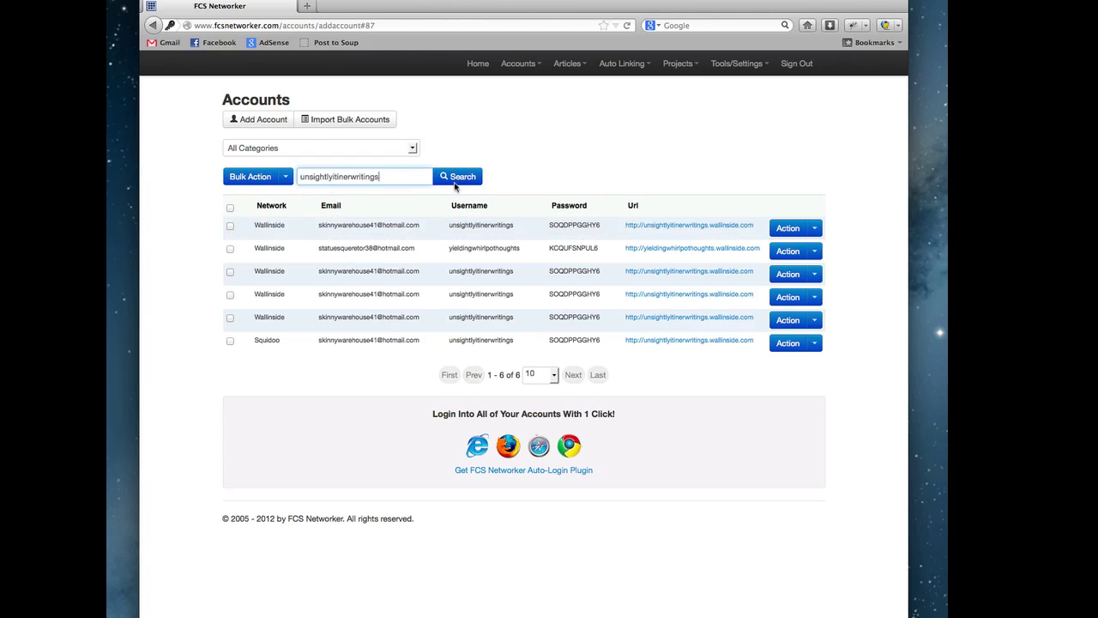
left_click(455, 180)
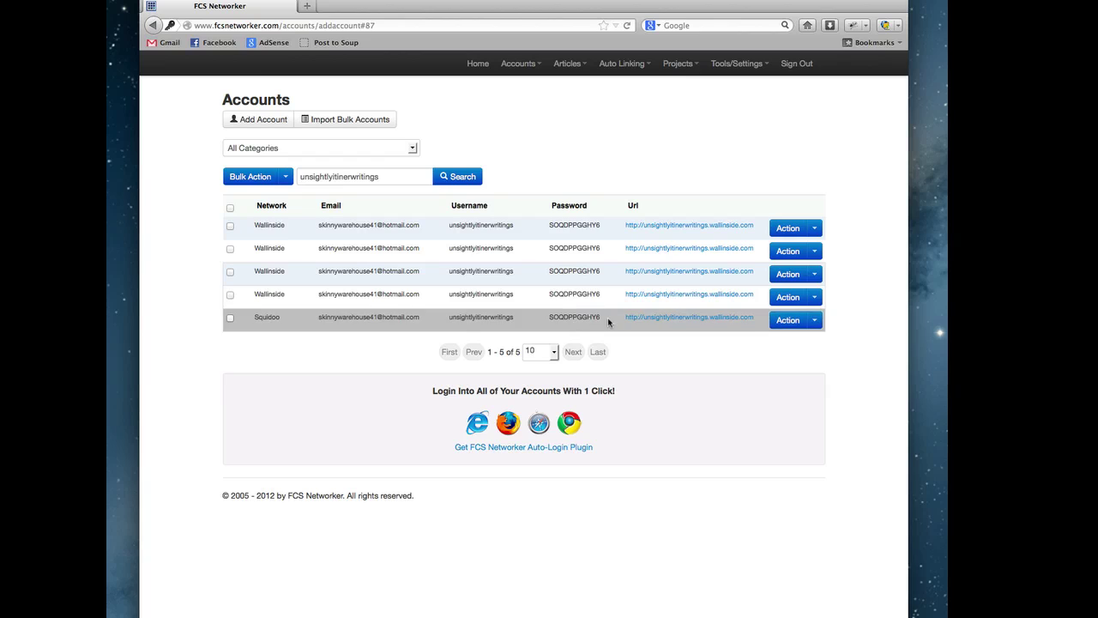
left_click(391, 181)
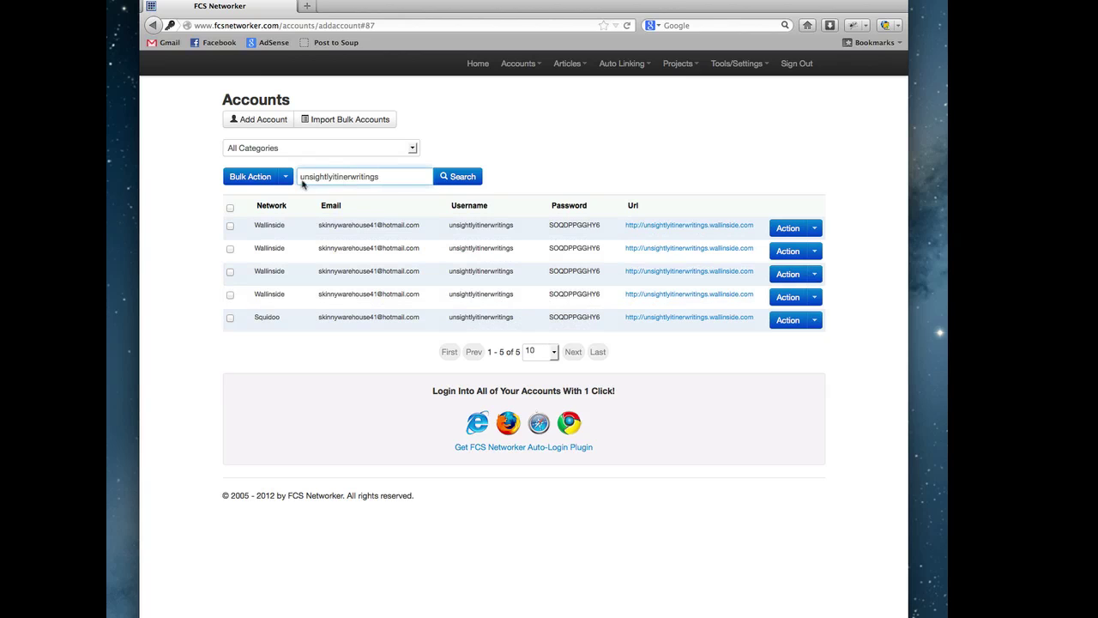
double_click(396, 183)
key("BackSpace")
left_click(466, 182)
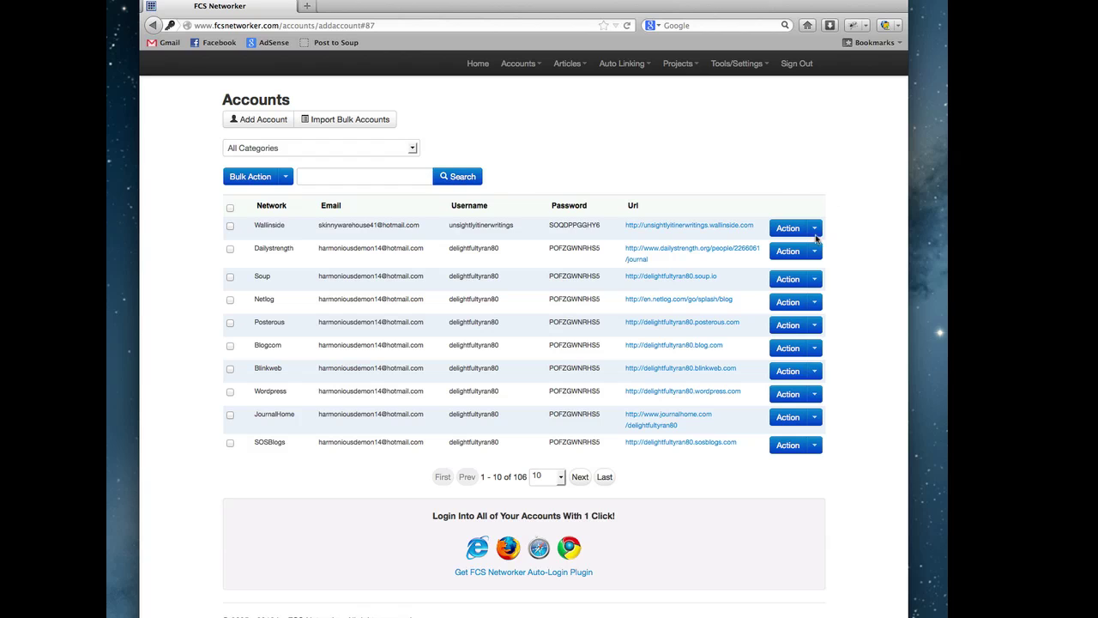
- View the Wallinside account's Edit details, close them unchanged, and reopen its Action menu
left_click(815, 228)
left_click(795, 248)
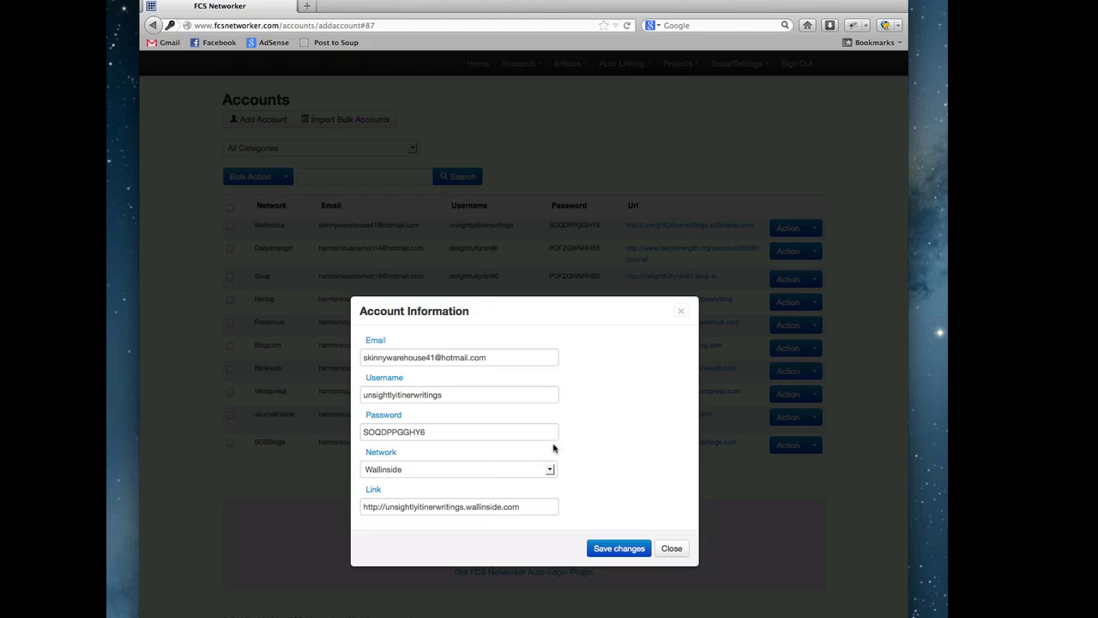
left_click(672, 548)
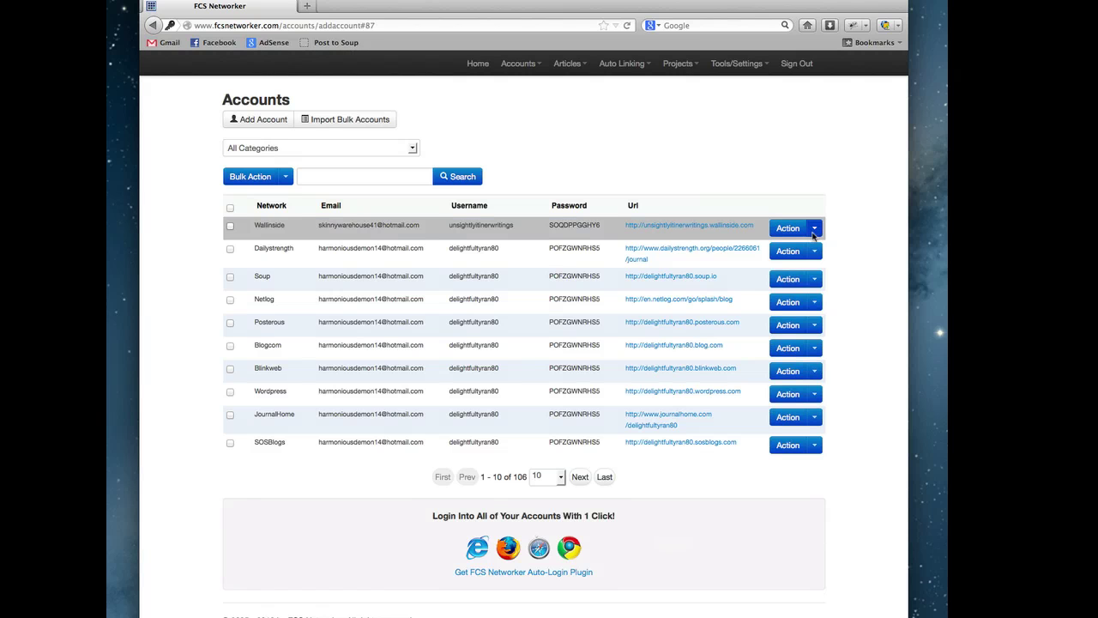
left_click(815, 229)
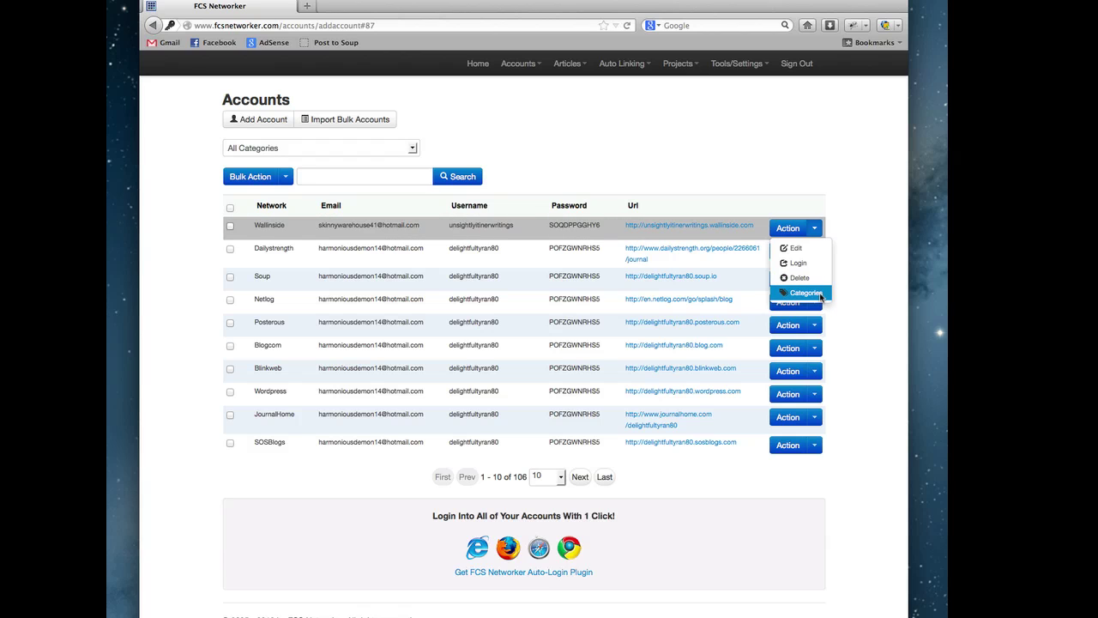
- Open Wallinside's category assignments and filter to assigned categories, then back to all
left_click(807, 293)
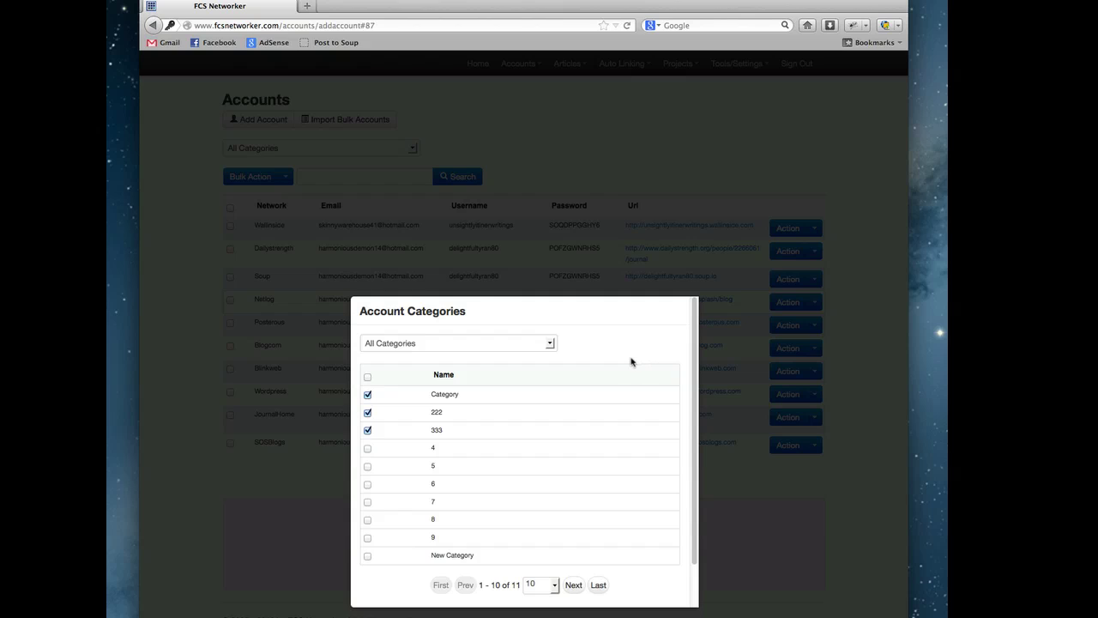
scroll(630, 370, "down", 2)
scroll(618, 372, "up", 2)
left_click(532, 343)
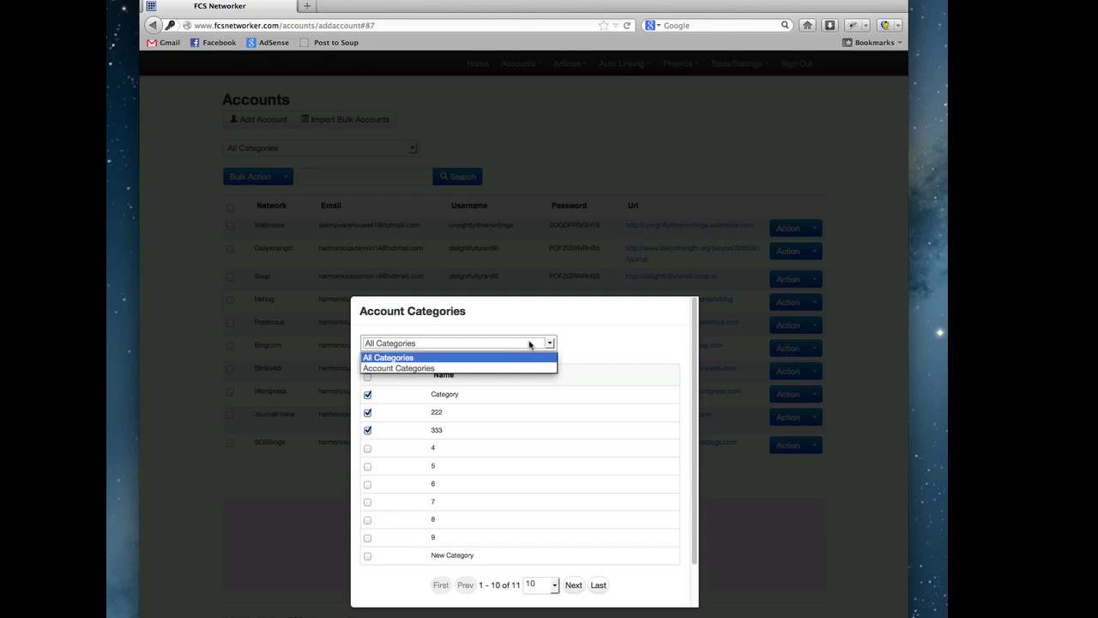
left_click(496, 370)
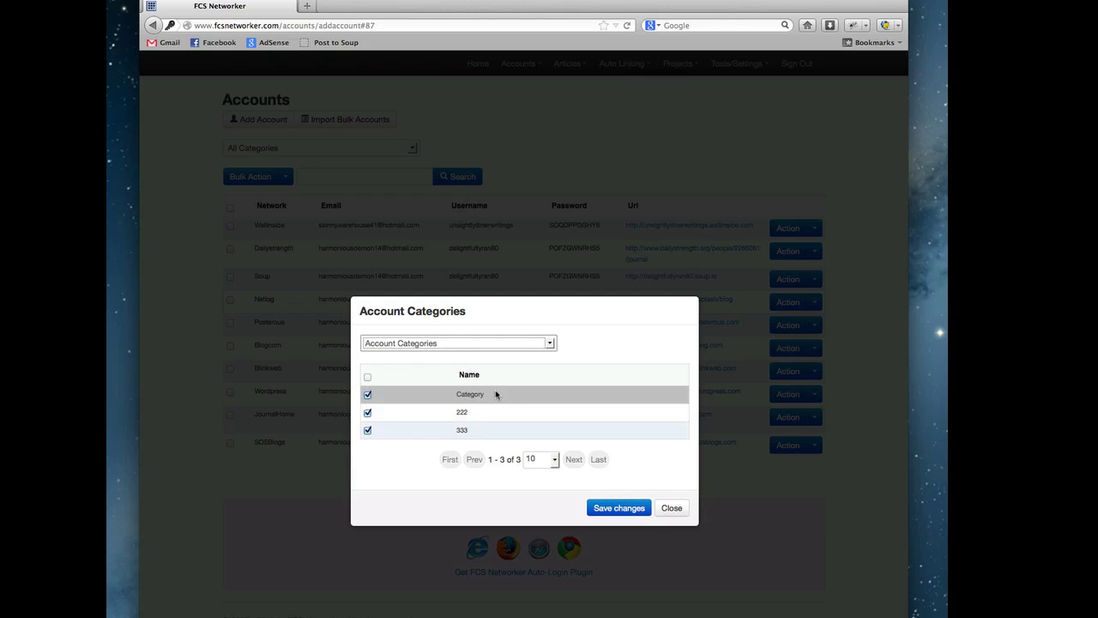
left_click(509, 344)
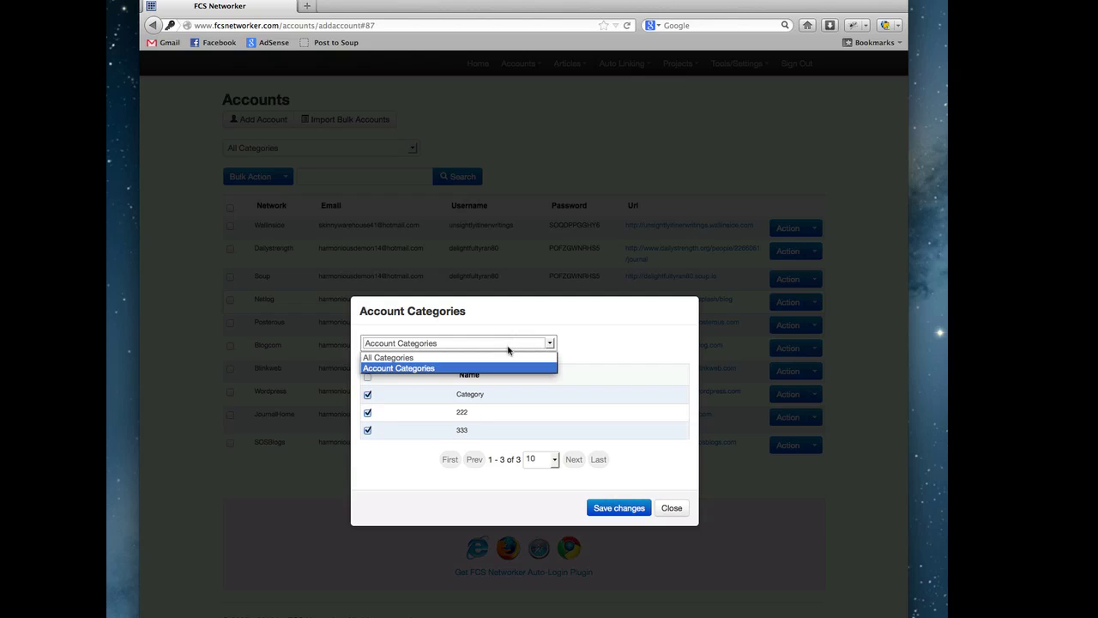
left_click(502, 357)
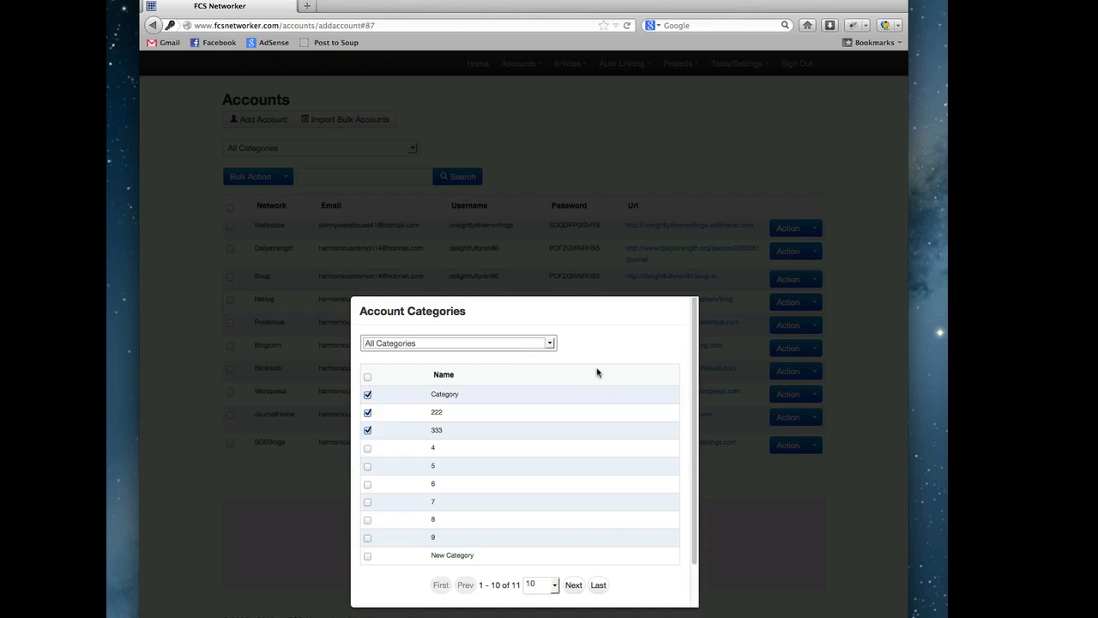
- Untick category 333, tick 8 and 5, and save the changes
scroll(592, 372, "down", 1)
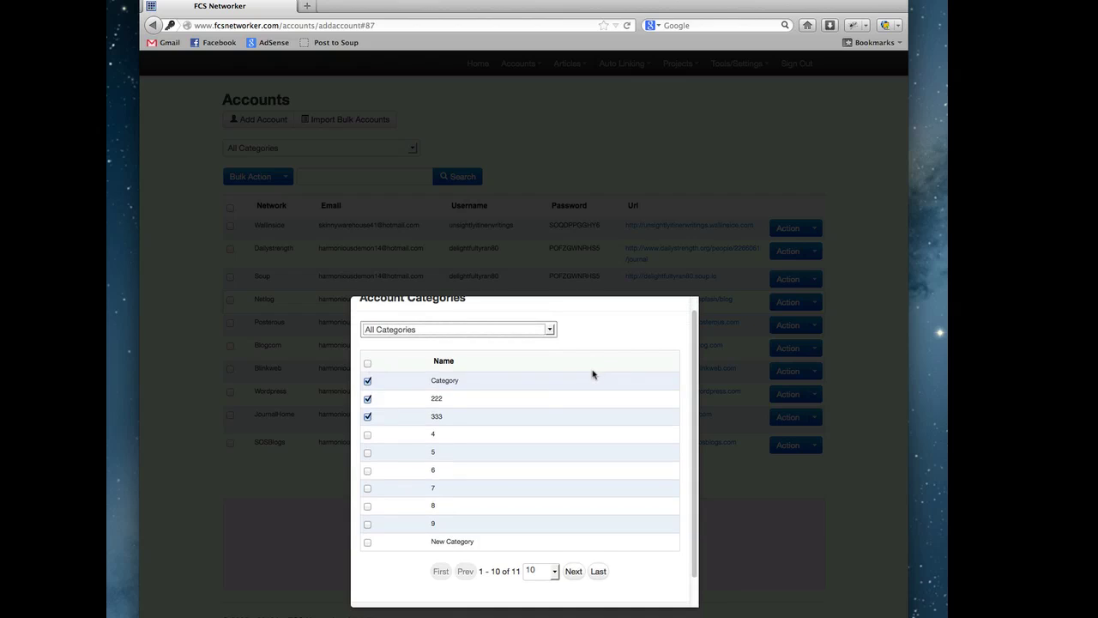
left_click(368, 418)
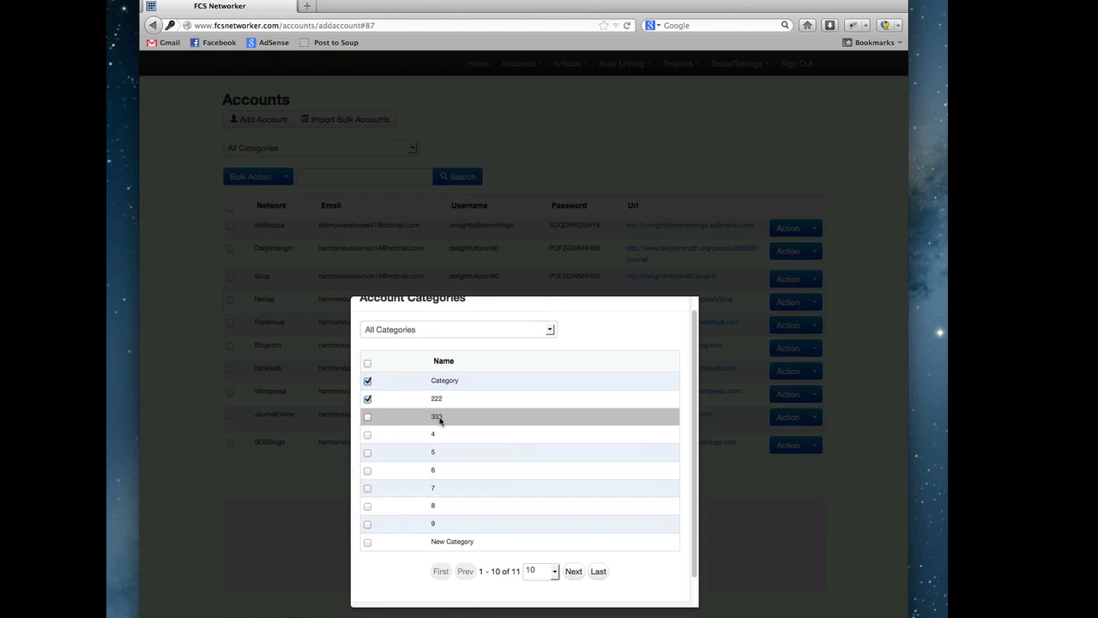
left_click(368, 507)
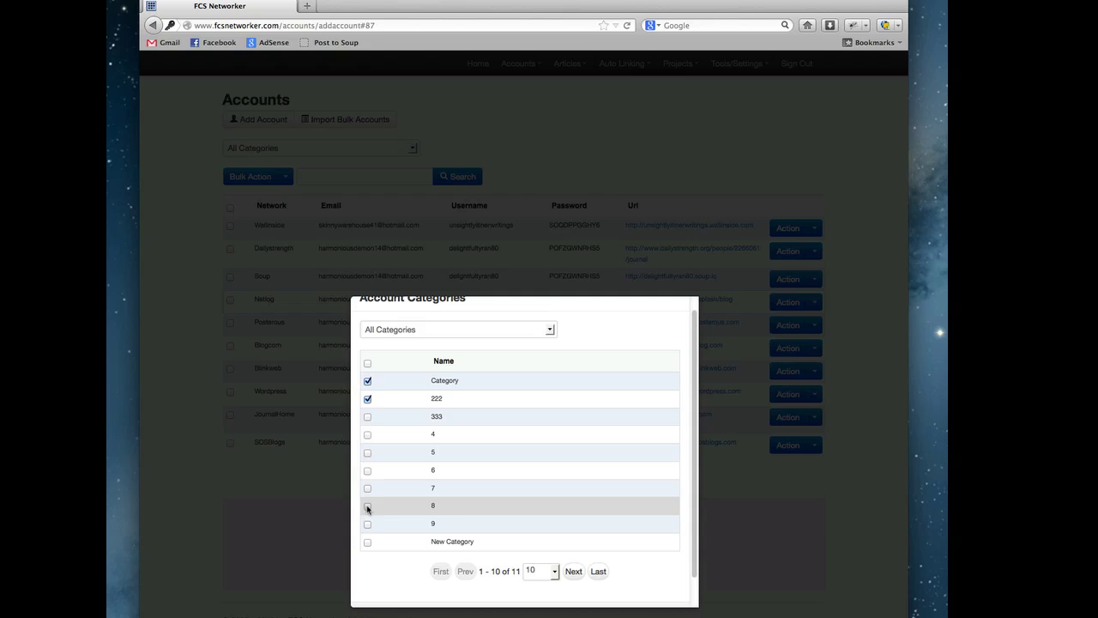
left_click(367, 455)
scroll(589, 481, "down", 1)
left_click(608, 589)
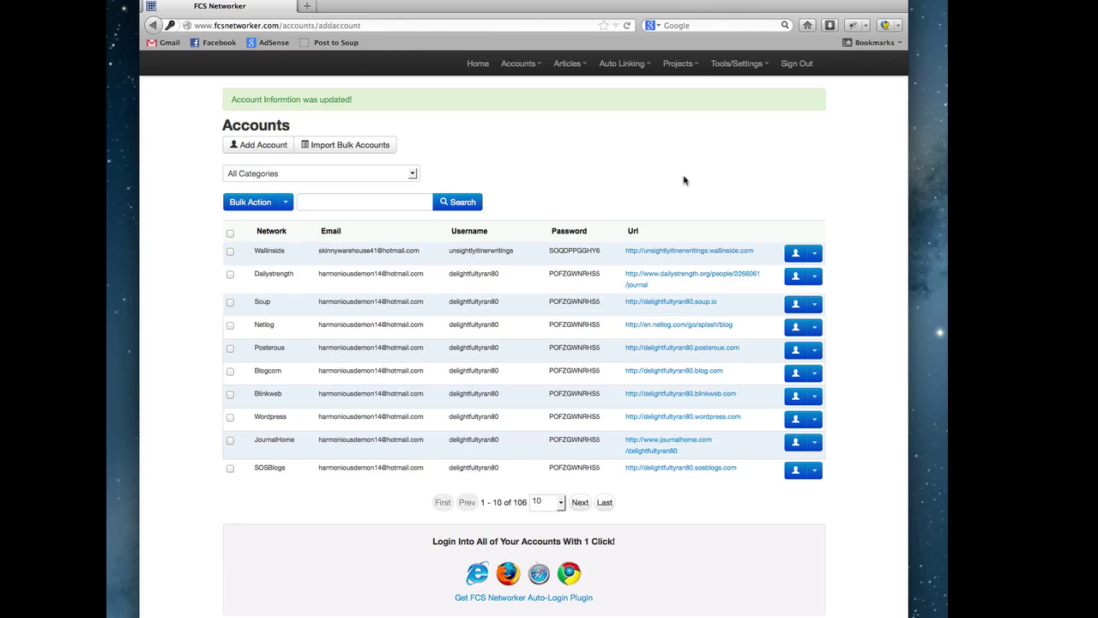
- Open the Soup account's categories, tick 222 and save changes
left_click(815, 303)
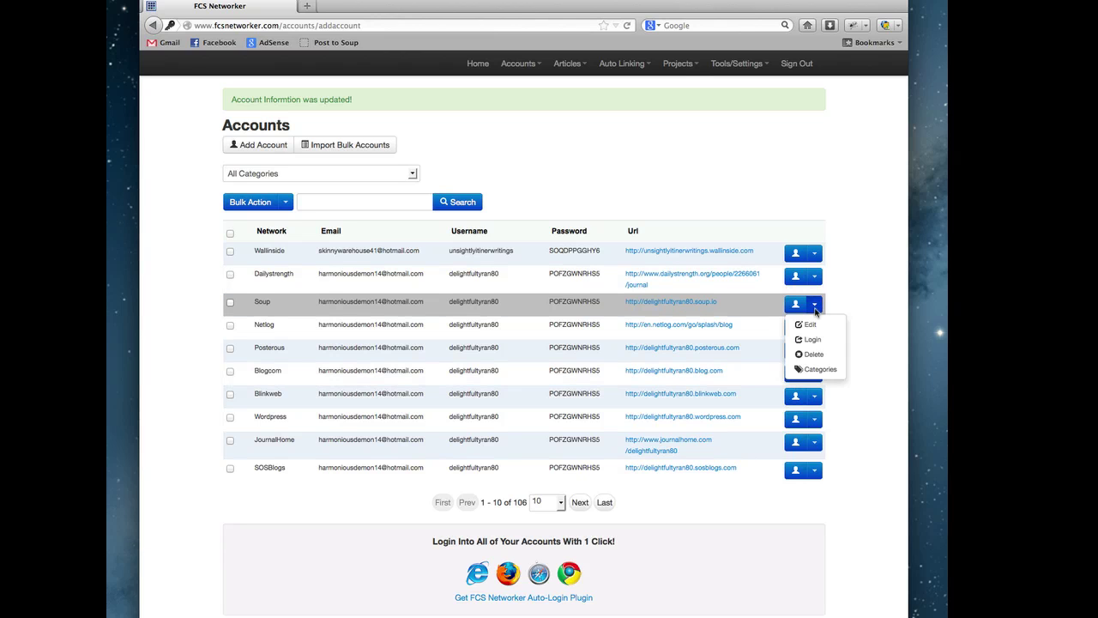
left_click(820, 369)
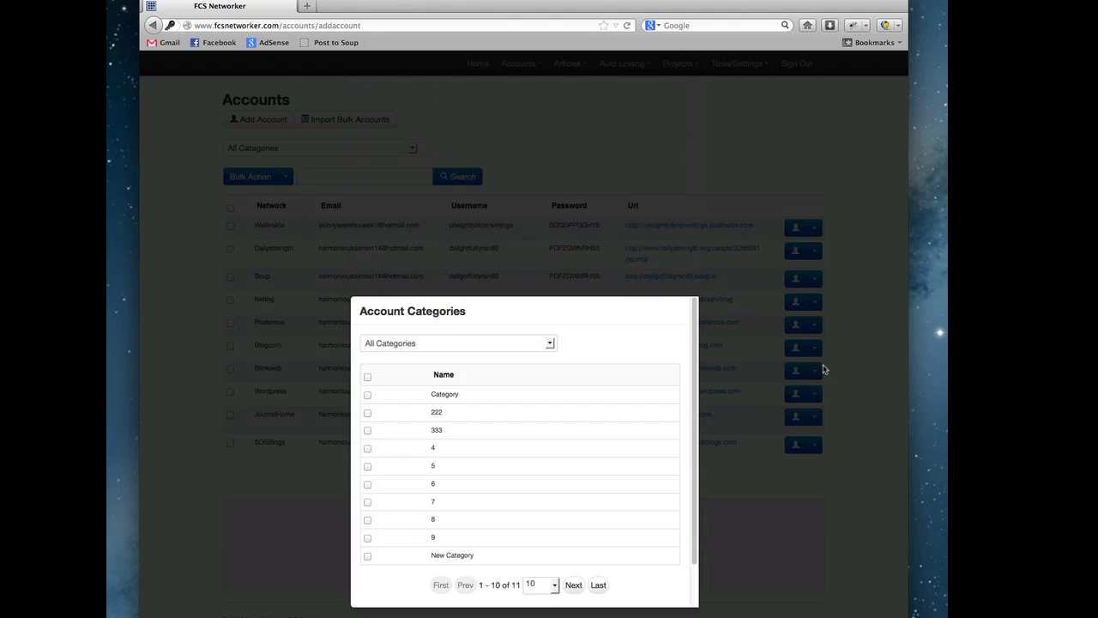
scroll(531, 407, "down", 2)
scroll(531, 407, "up", 2)
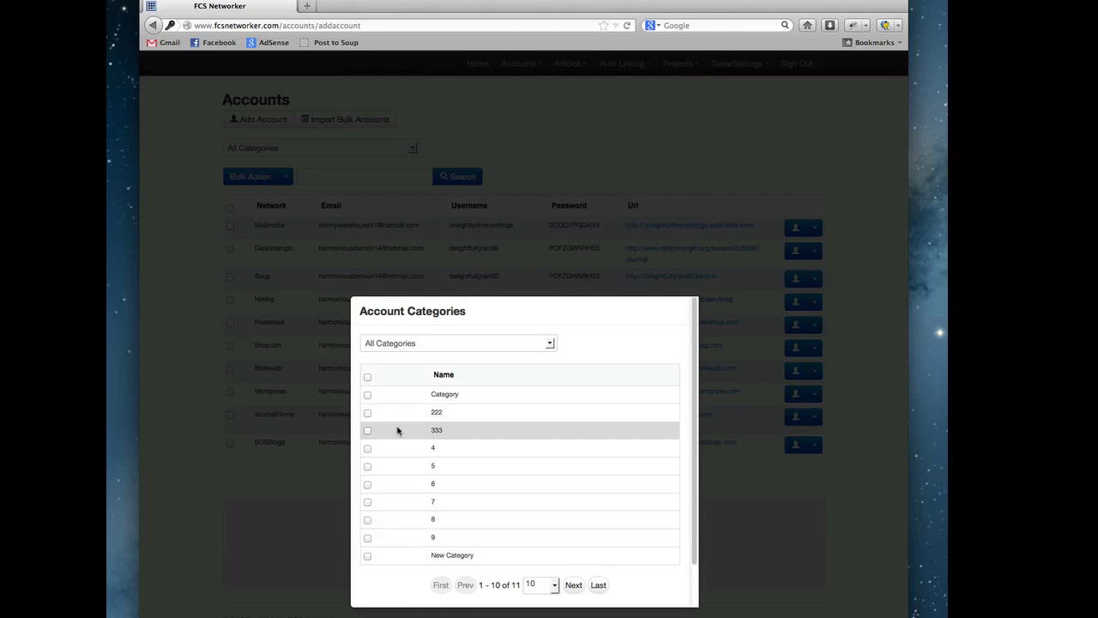
left_click(368, 414)
scroll(581, 455, "down", 1)
left_click(616, 589)
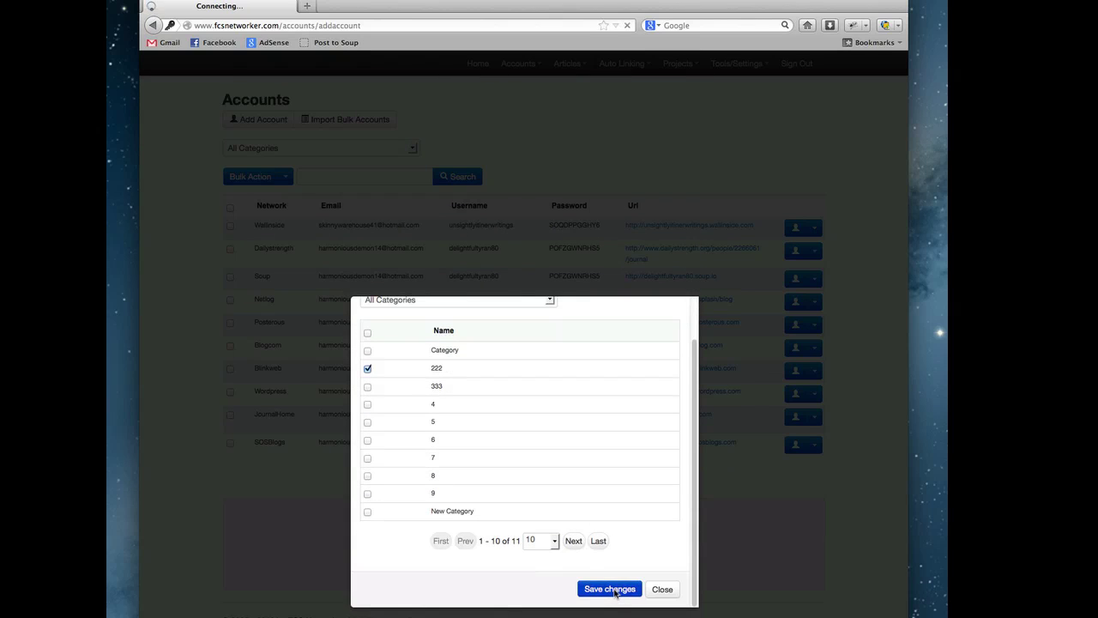